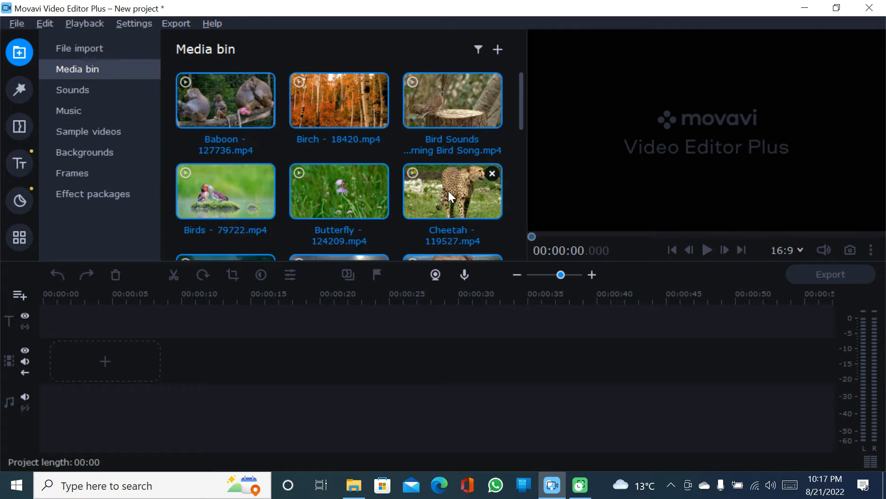
Add The Forest drone footage clip to the video track and change the project settings to match its aspect ratio
left_click_drag(521, 123, 547, 272)
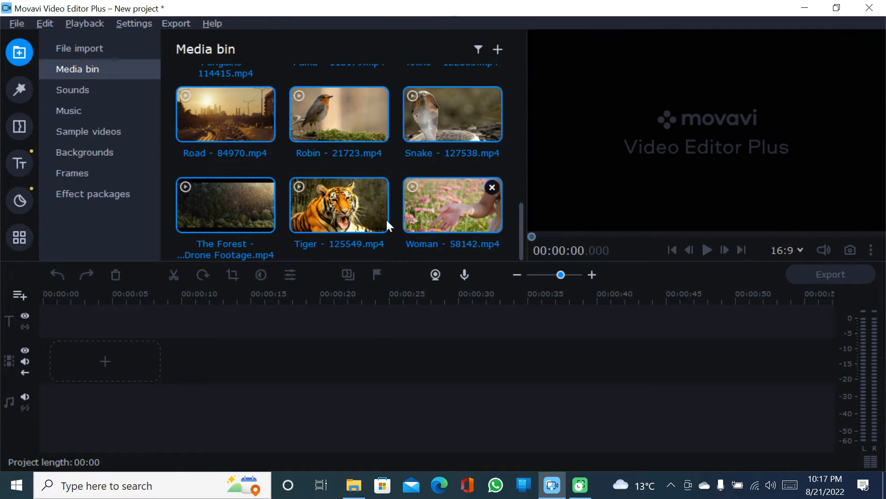
left_click(246, 195)
left_click_drag(234, 201, 93, 314)
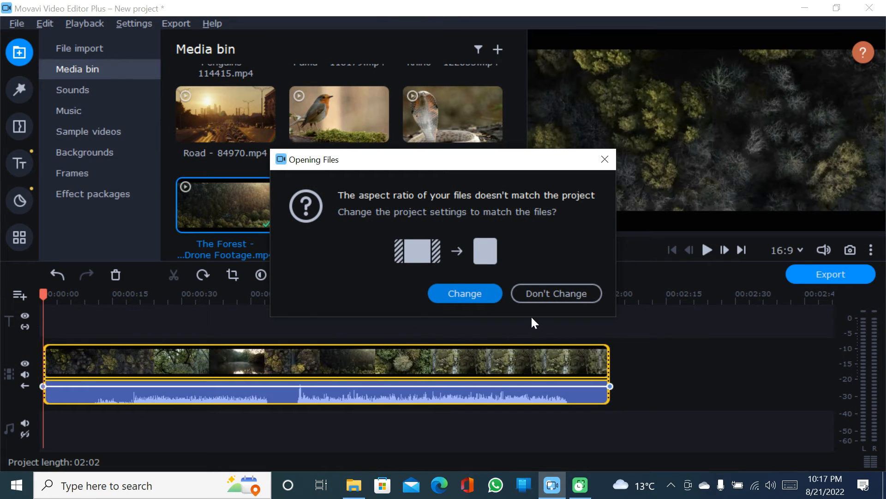
left_click(487, 294)
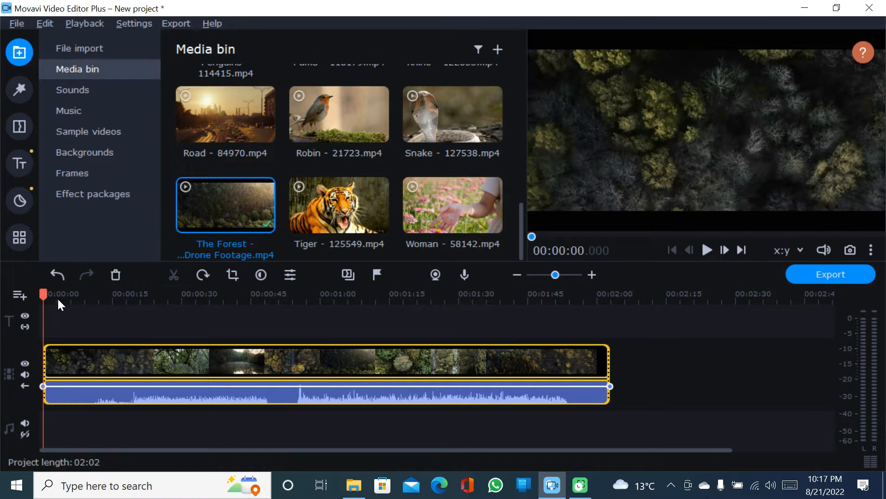
Split the forest clip at about 23.4 seconds and delete the part before the cut
mouse_move(42, 292)
left_mouse_down()
mouse_move(105, 298)
mouse_move(44, 290)
left_mouse_up()
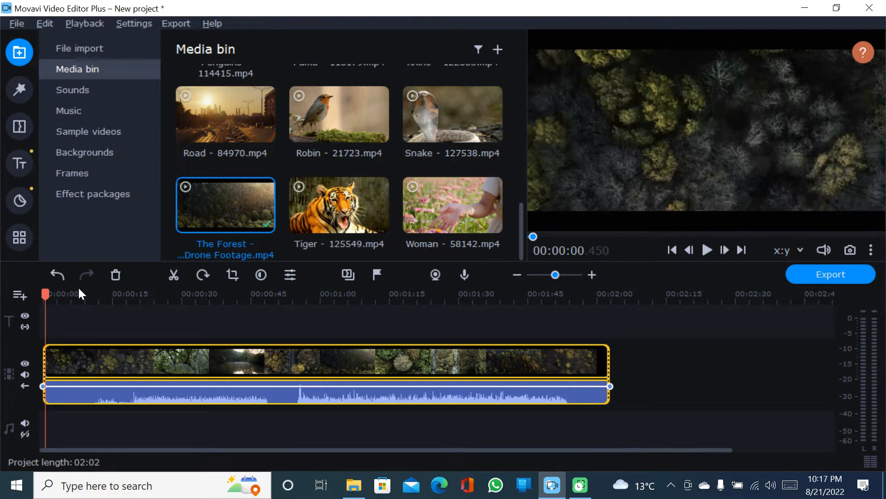
left_click_drag(45, 292, 151, 280)
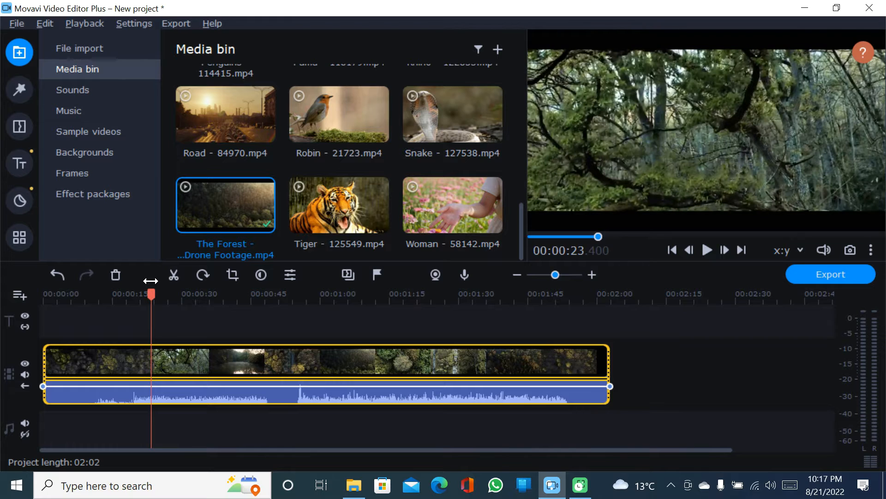
left_click(172, 273)
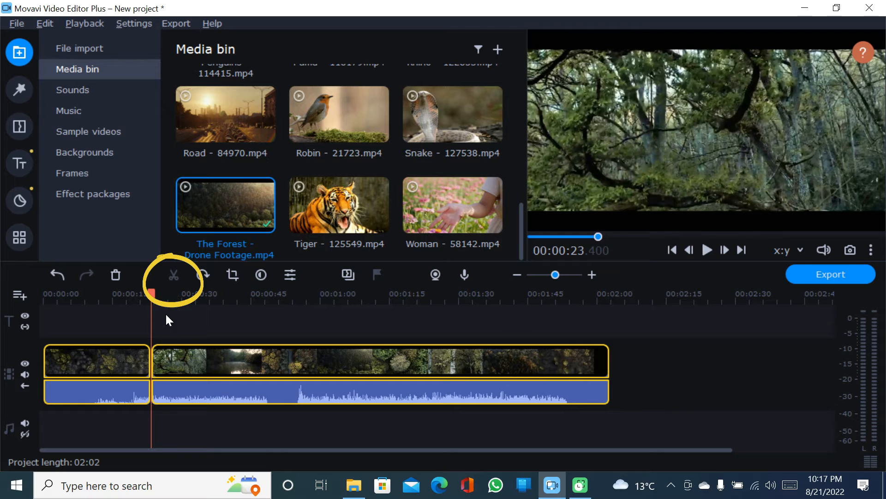
left_click(121, 366)
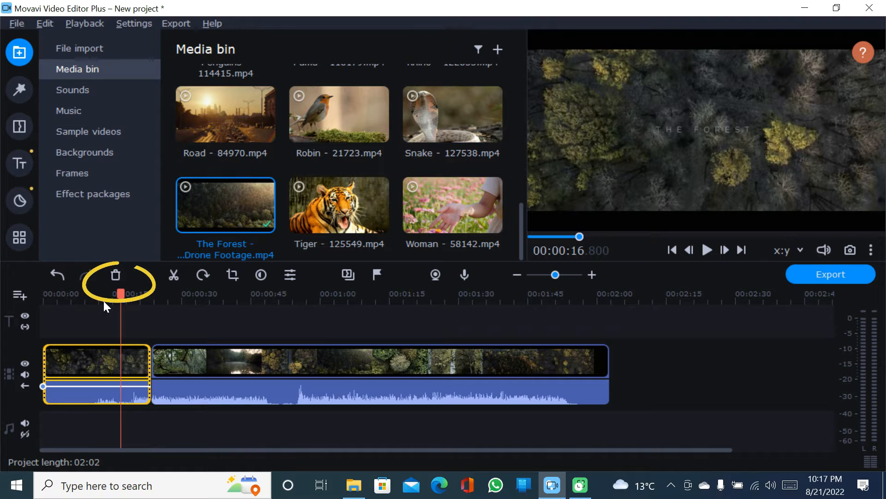
left_click(115, 276)
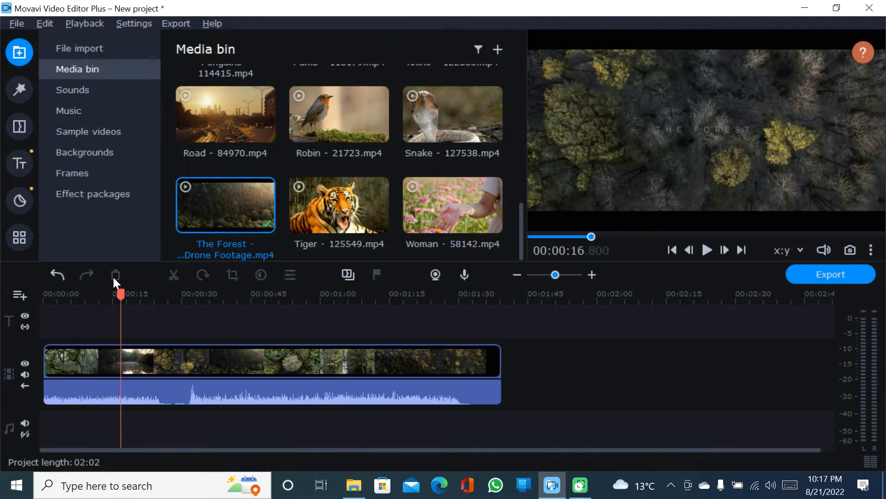
Split the remaining forest clip at about 2.25 seconds
left_click_drag(119, 297, 49, 303)
left_click(52, 361)
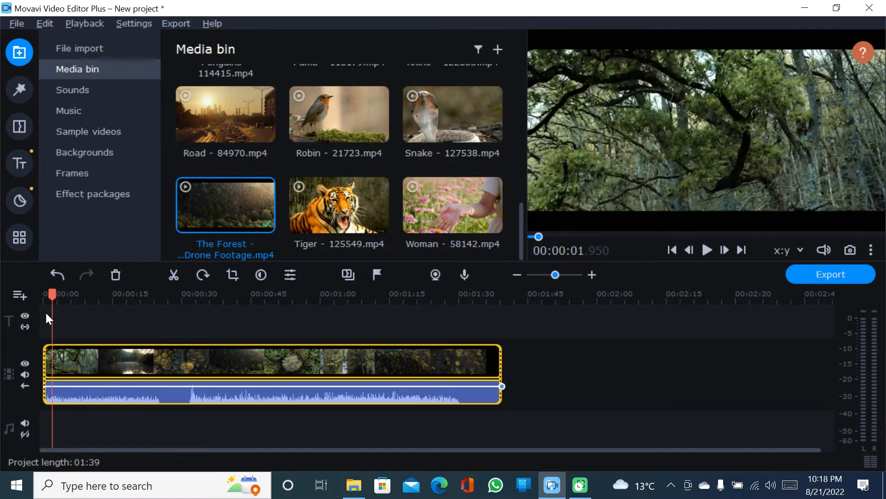
mouse_move(49, 291)
left_mouse_down()
mouse_move(64, 296)
mouse_move(40, 295)
mouse_move(61, 296)
mouse_move(49, 297)
left_mouse_up()
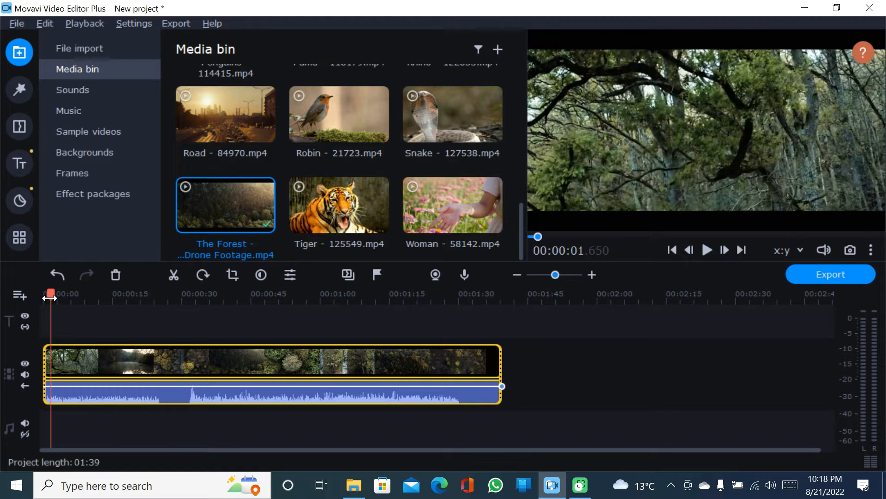
left_click_drag(50, 298, 53, 299)
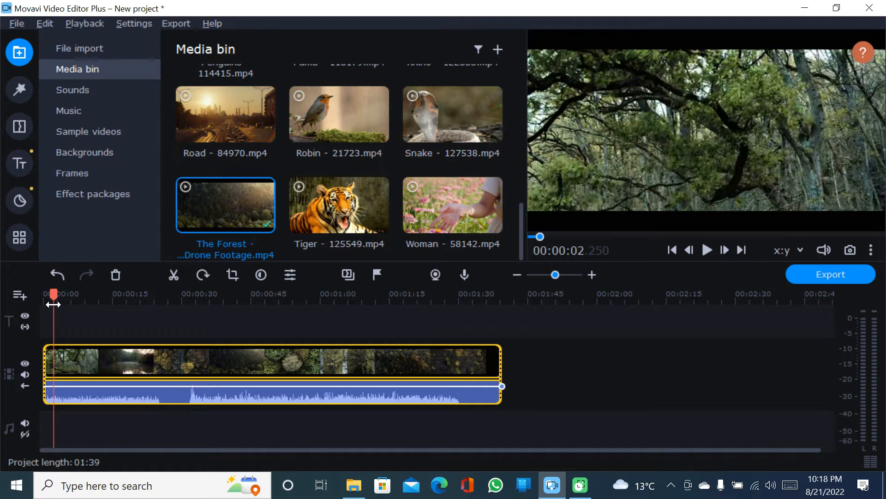
left_click(177, 275)
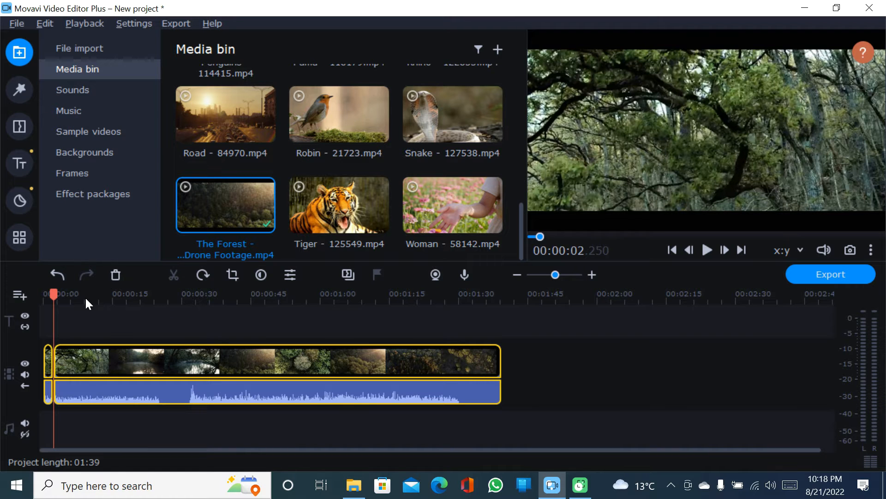
Split the footage at about 5.4 seconds and delete the short segment between the two cuts
mouse_move(54, 294)
left_mouse_down()
mouse_move(87, 293)
mouse_move(52, 294)
mouse_move(67, 298)
left_mouse_up()
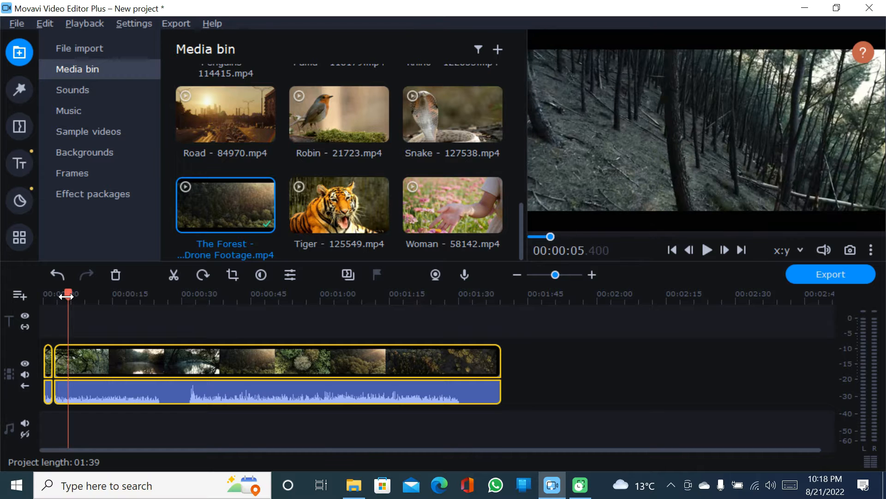
key("ctrl+b")
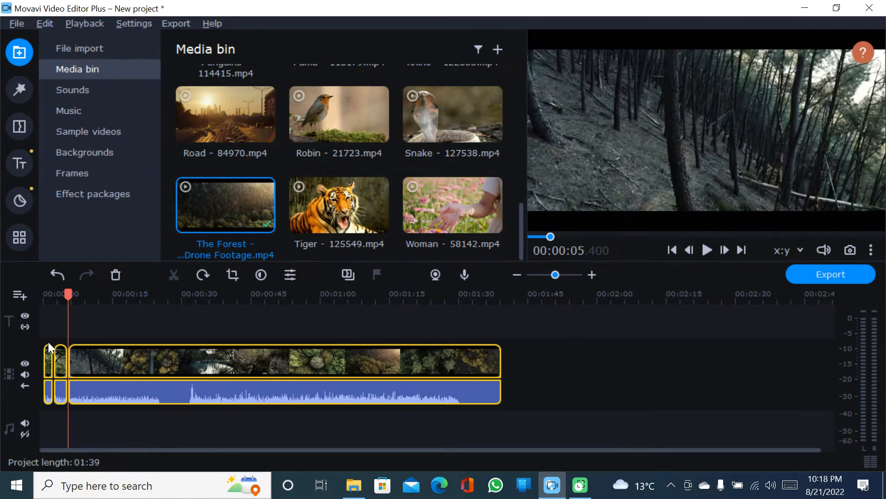
left_click(60, 364)
left_click(116, 274)
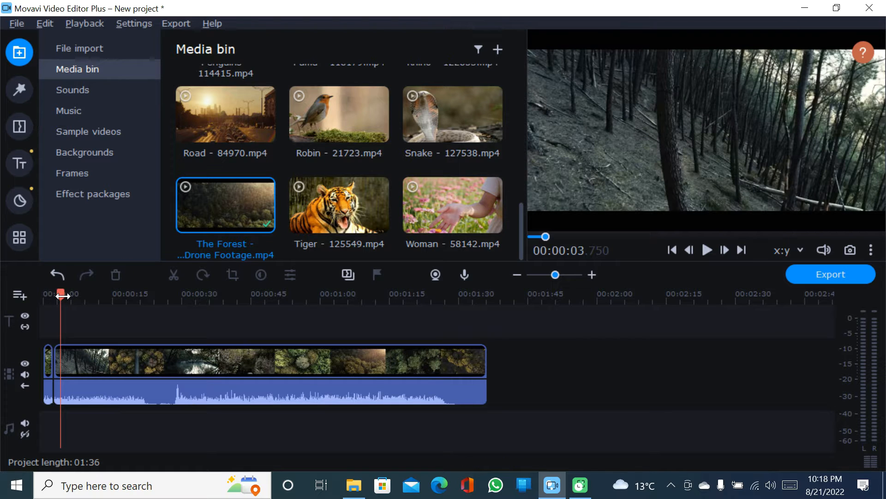
Find the end of the pine forest shot and split the long segment at about 6.75 seconds
left_click_drag(64, 296, 49, 295)
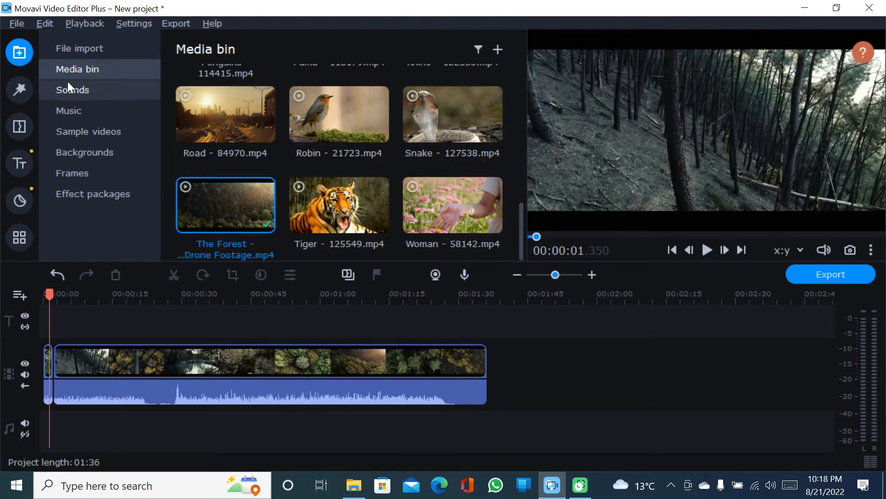
left_click_drag(49, 293, 66, 295)
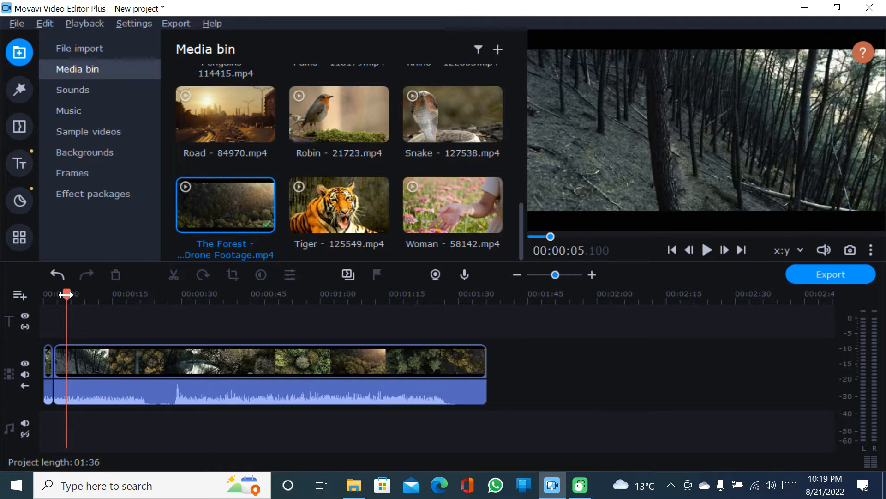
left_click_drag(66, 294, 72, 298)
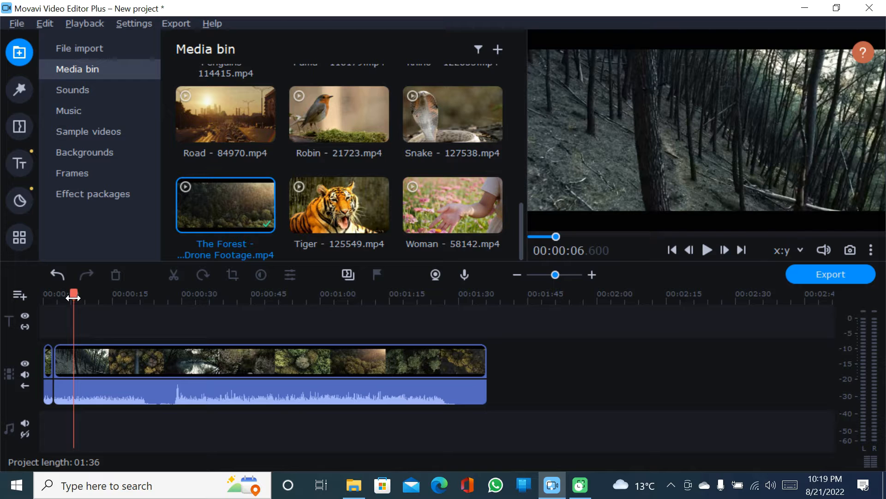
left_click_drag(73, 297, 73, 297)
key("ctrl+c")
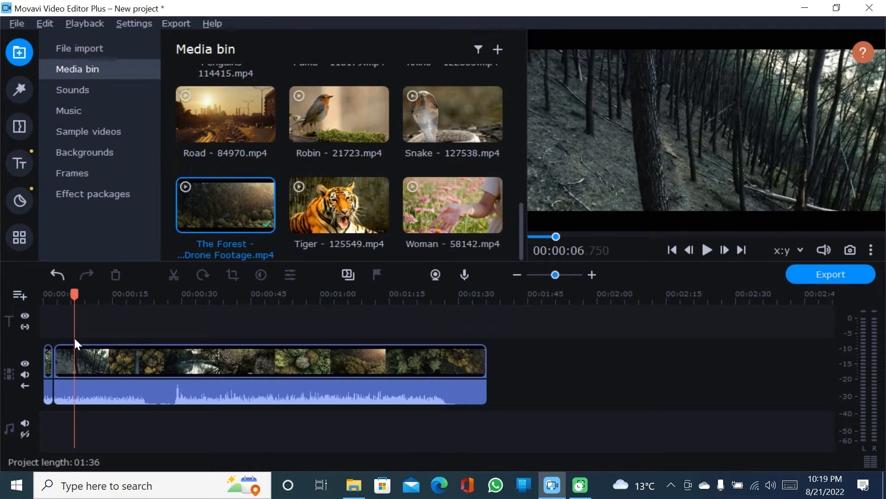
double_click(73, 350, "ctrl")
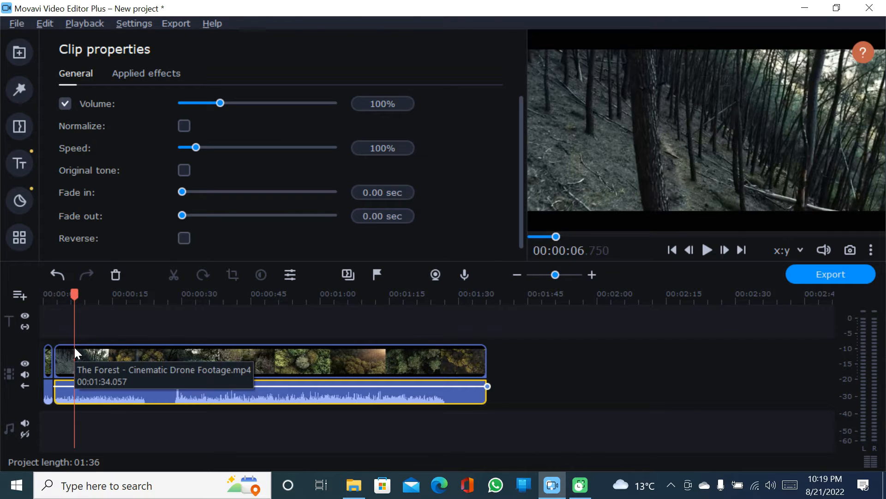
left_click(75, 345, "ctrl")
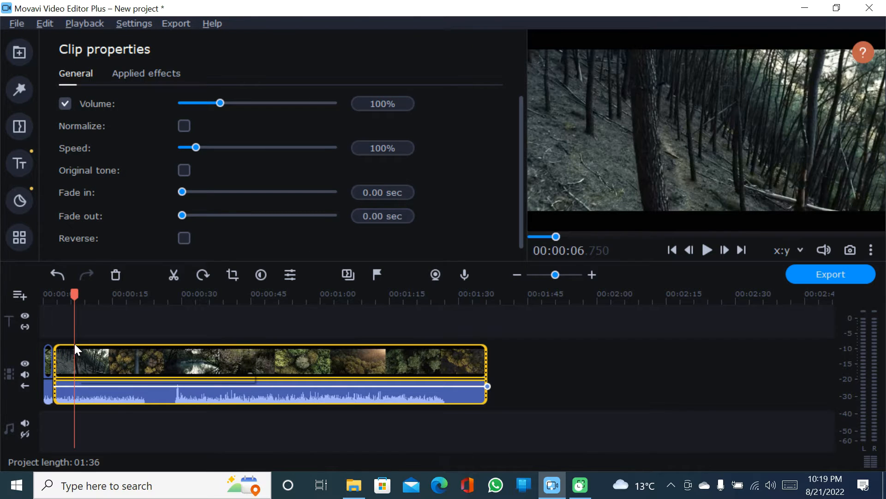
key("ctrl+b")
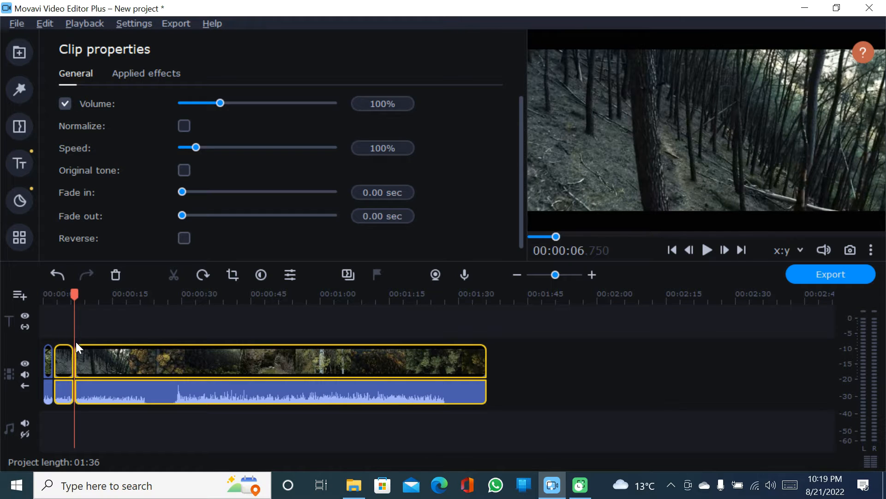
Split the footage where the misty lake shot begins, at about 8.85 seconds, and delete the short segment before it
left_click_drag(74, 297, 84, 295)
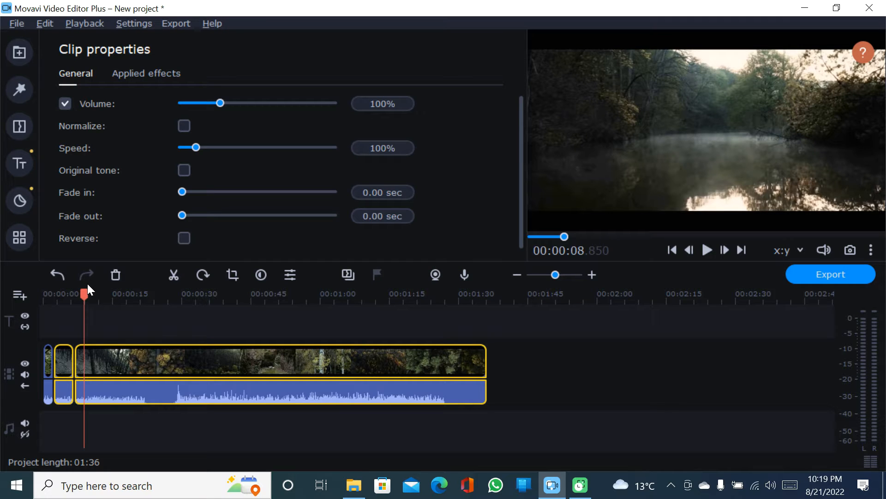
key("ctrl+b")
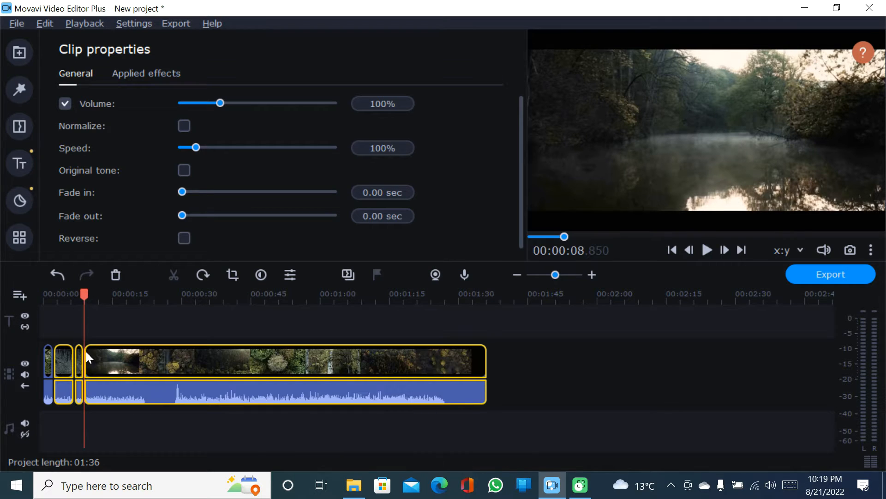
left_click(80, 357)
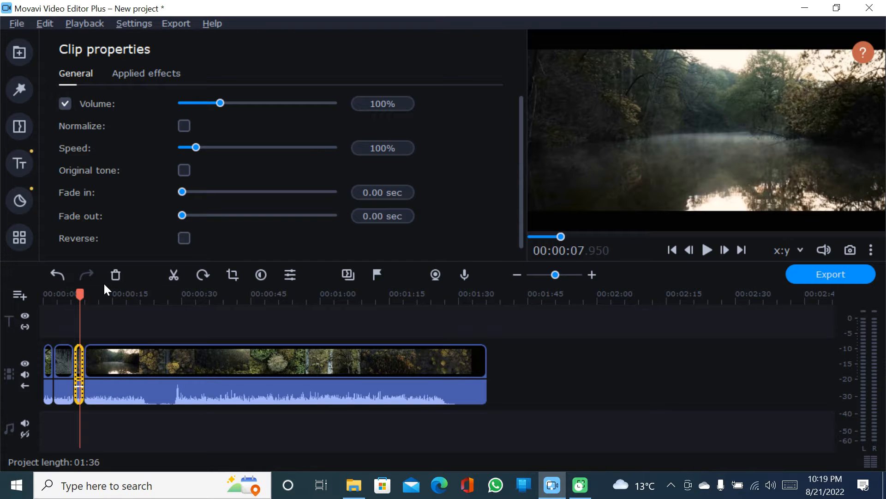
left_click(116, 275)
Split the long segment within the misty lake shot at about 11.85 seconds
left_click_drag(78, 299, 98, 297)
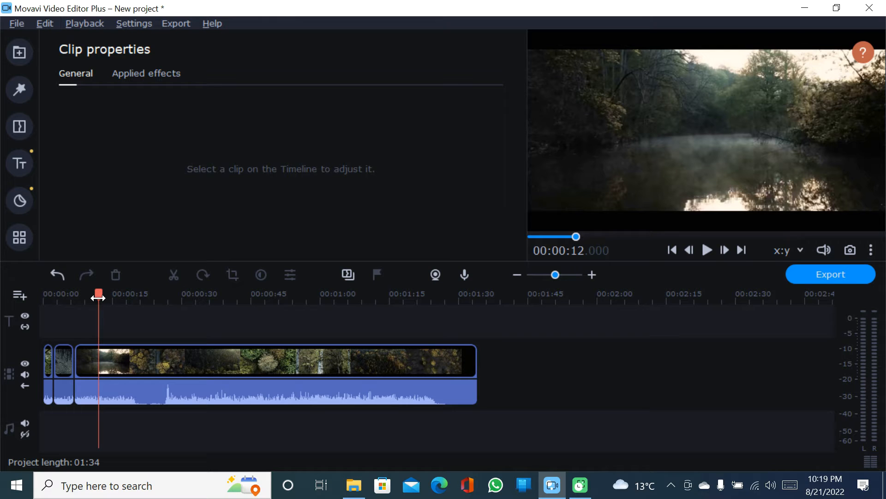
left_click(98, 360)
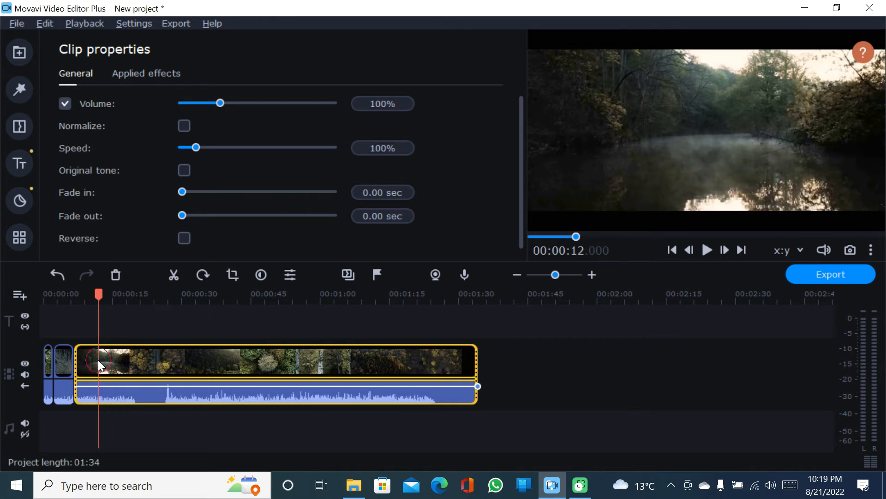
left_click(174, 275)
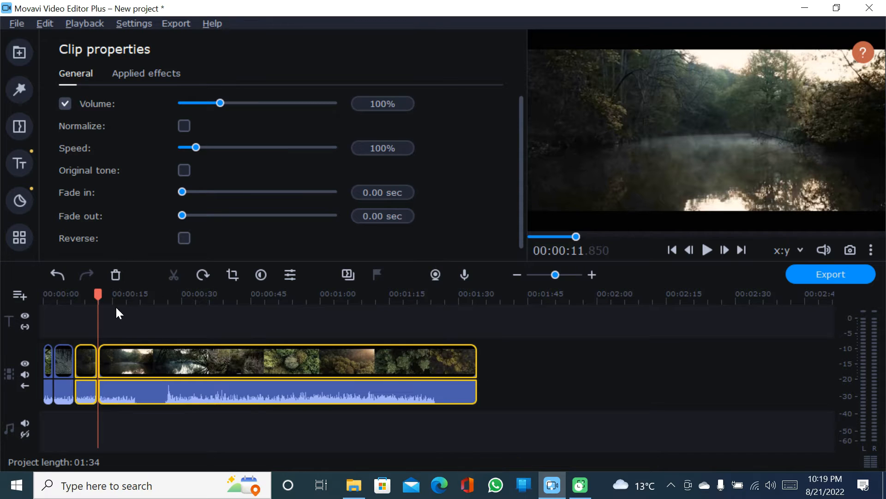
Split the last segment at 1 minute 3 seconds, where the sunlit forest shot begins, and delete the long segment before it
left_click_drag(101, 294, 199, 287)
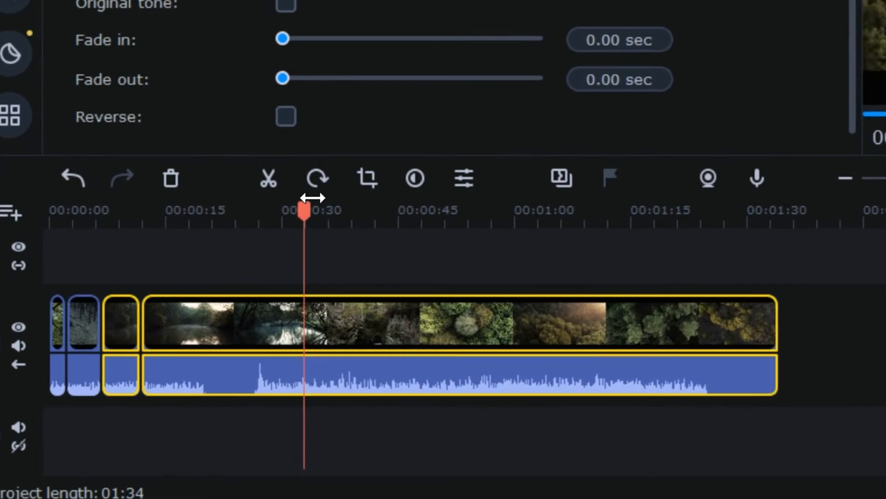
left_click_drag(313, 197, 654, 102)
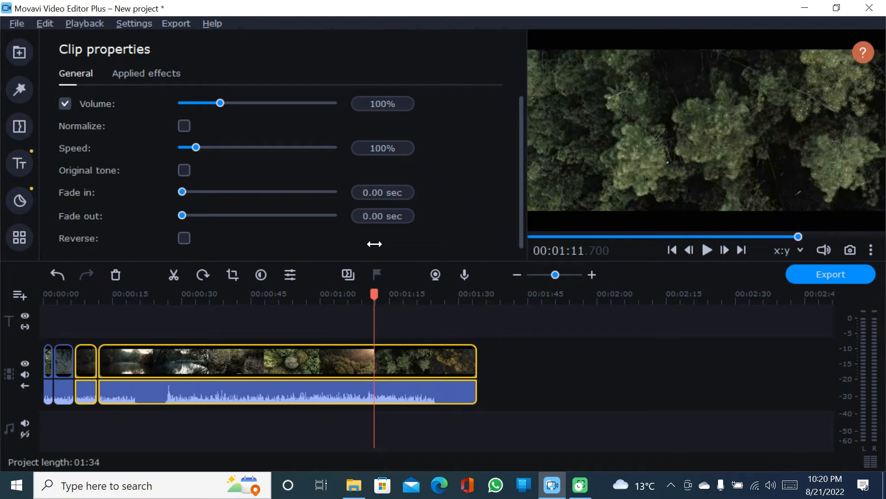
left_click_drag(374, 243, 358, 246)
left_click_drag(361, 246, 333, 245)
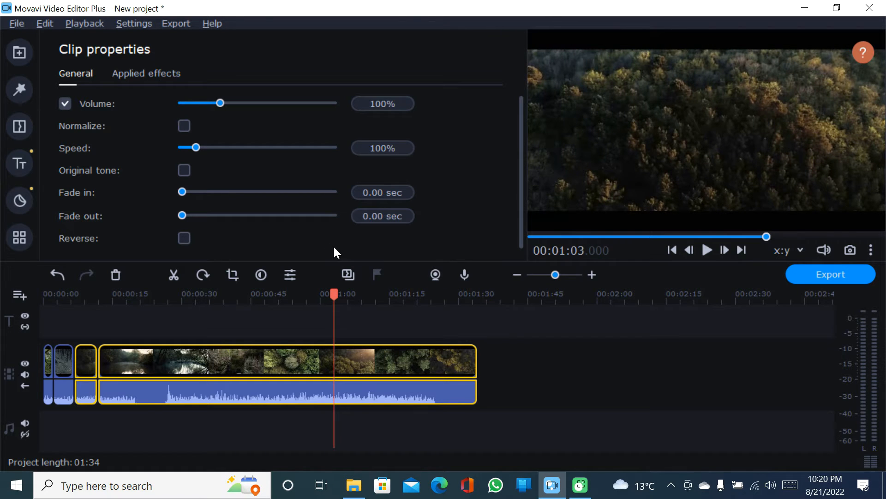
key("ctrl+b")
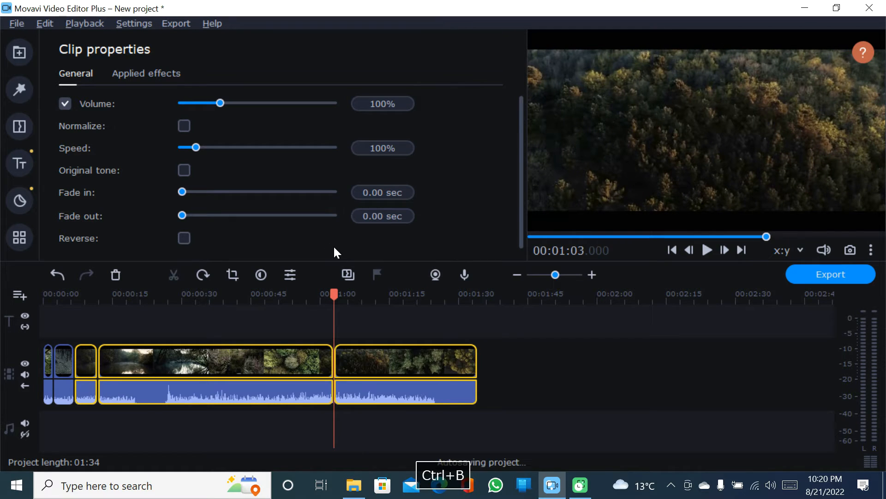
left_click(311, 351)
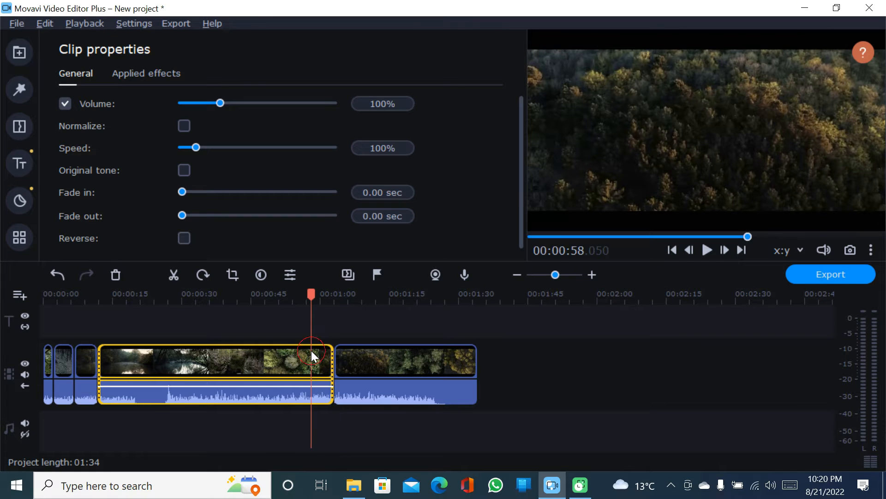
left_click(114, 276)
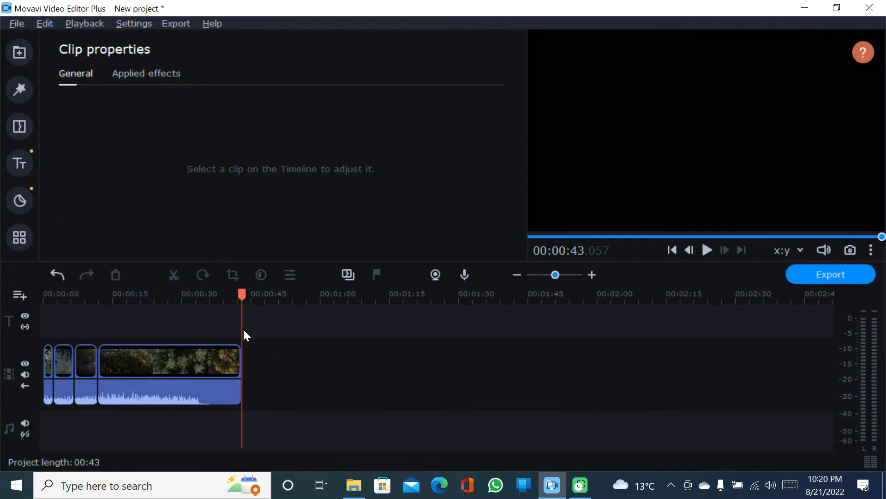
Try moving the last segment to about 25 seconds with the video track's automatic gap closing off, and turn gap closing back on
left_click_drag(242, 293, 101, 294)
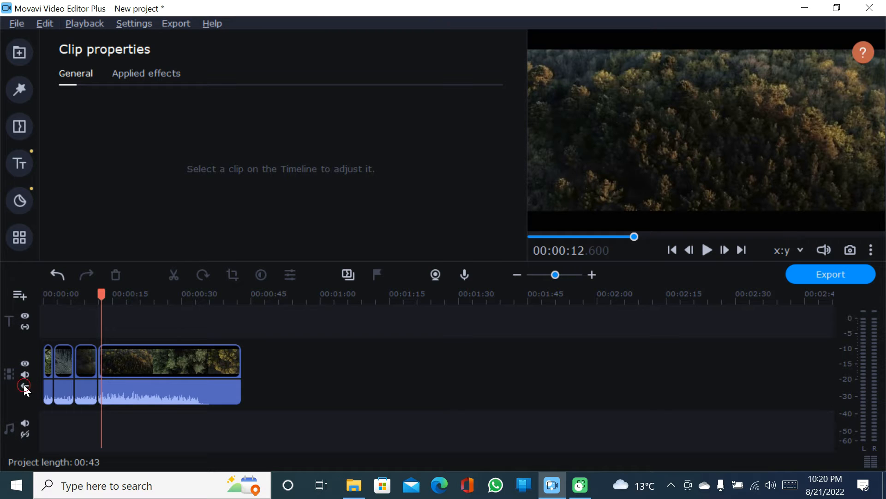
left_click_drag(134, 365, 192, 373)
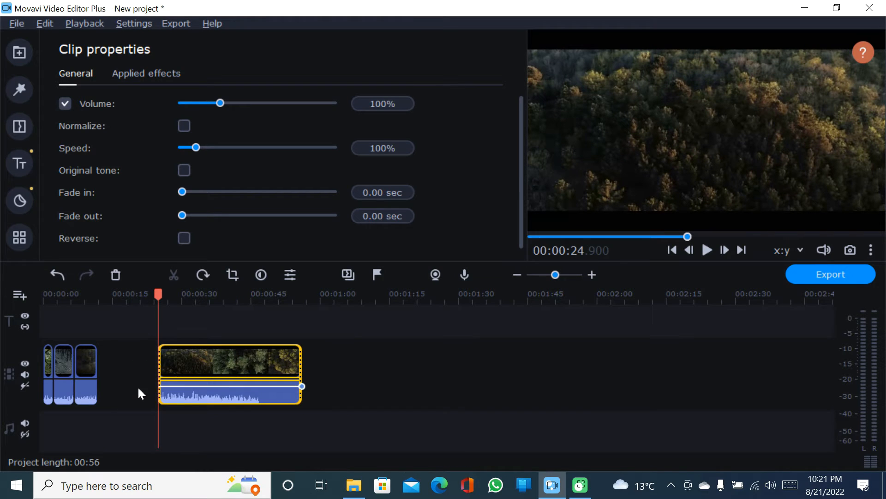
left_click(27, 383)
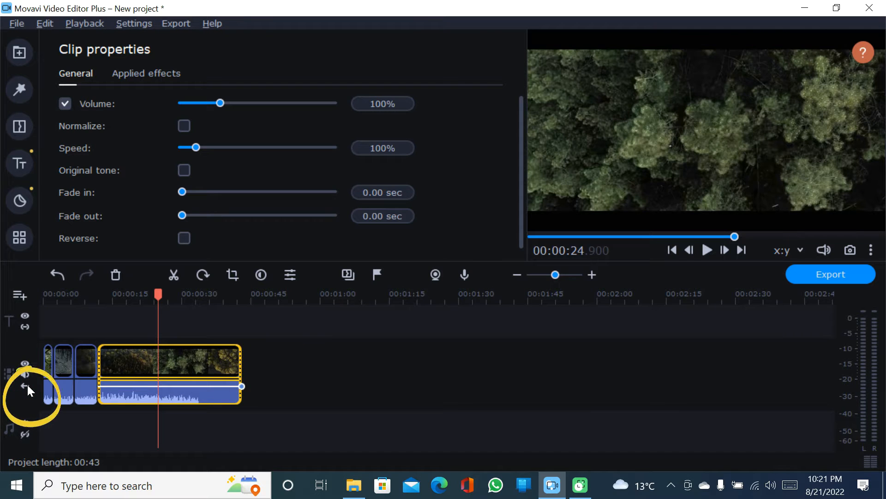
Split the last segment within the sunlit forest shot at 17.7 seconds and delete the long segment after it
left_click_drag(159, 293, 114, 316)
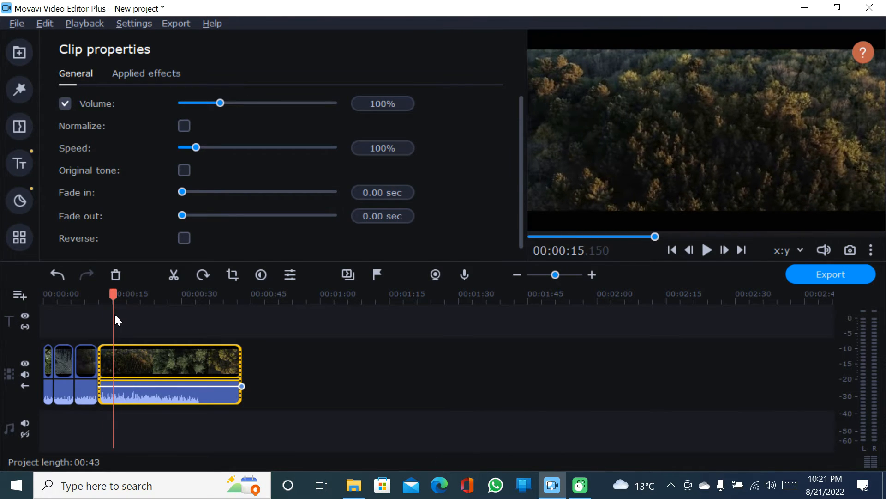
mouse_move(110, 295)
left_mouse_down()
mouse_move(116, 293)
mouse_move(101, 292)
mouse_move(124, 293)
left_mouse_up()
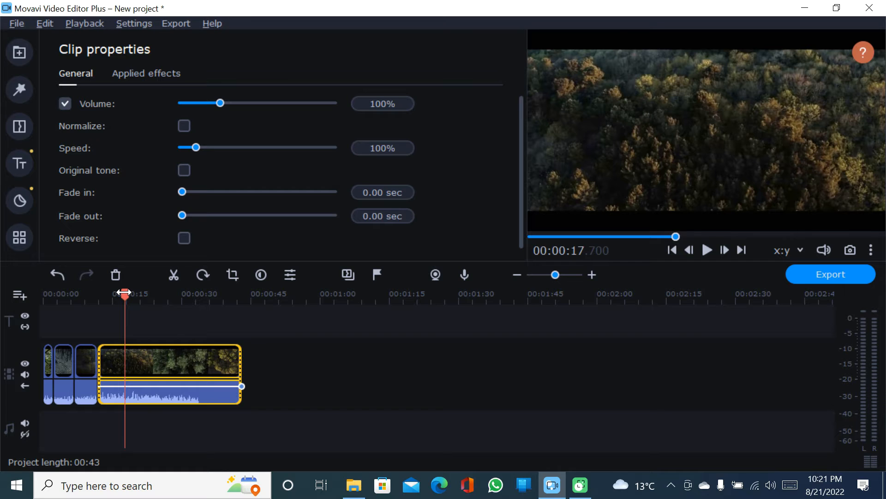
key("ctrl+b")
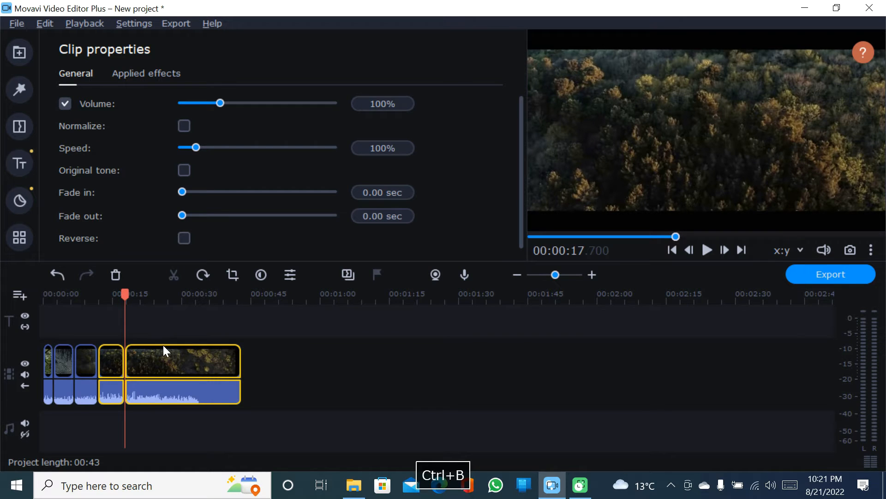
left_click(165, 350)
left_click(116, 275)
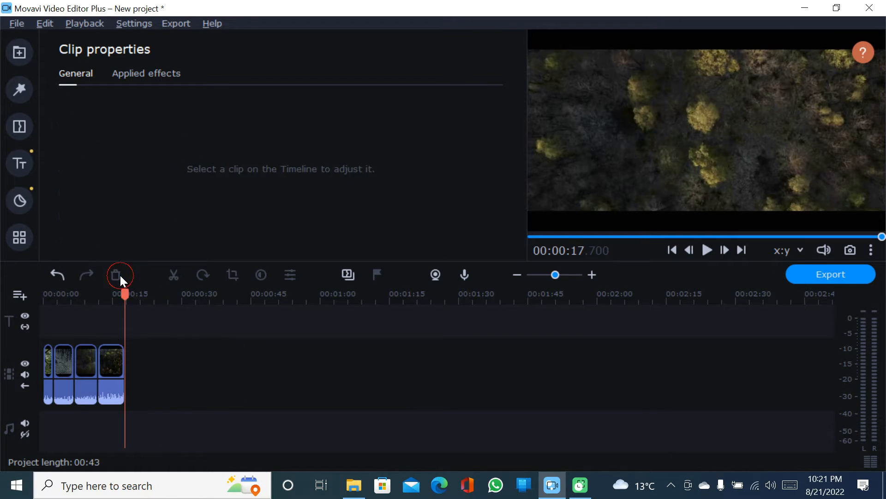
Move the pine forest segment ahead of the short first segment on the video track
left_click(68, 369)
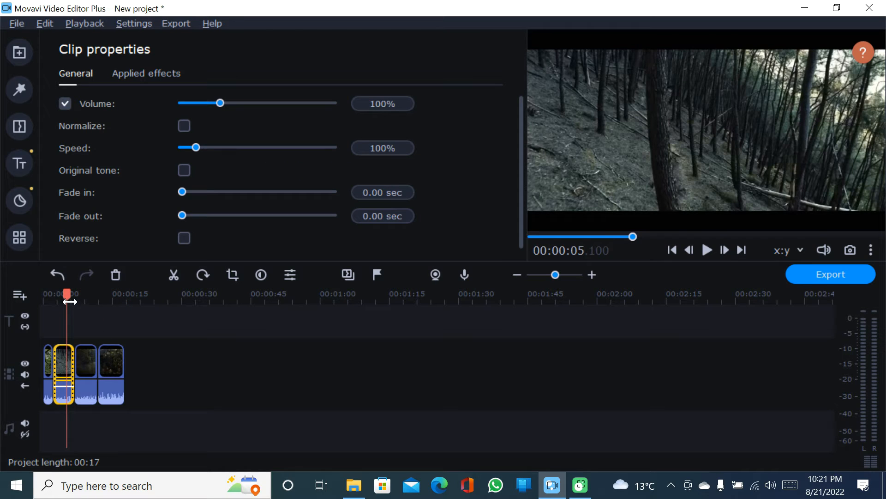
left_click_drag(68, 298, 94, 303)
mouse_move(69, 364)
left_mouse_down()
mouse_move(43, 353)
mouse_move(68, 397)
mouse_move(40, 384)
mouse_move(27, 390)
mouse_move(53, 361)
left_mouse_up()
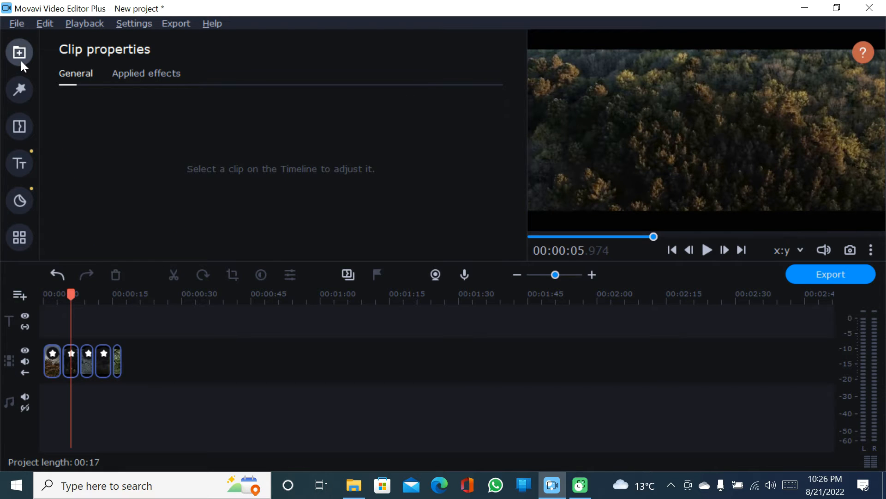
Add Butterfly - 124209.mp4 from the imported media to the end of the video track and delete its audio
left_click(21, 59)
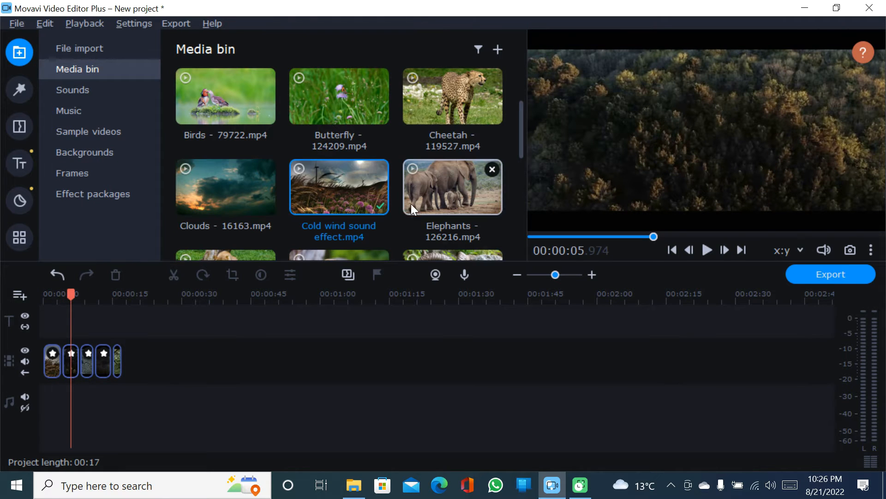
left_click_drag(372, 118, 186, 348)
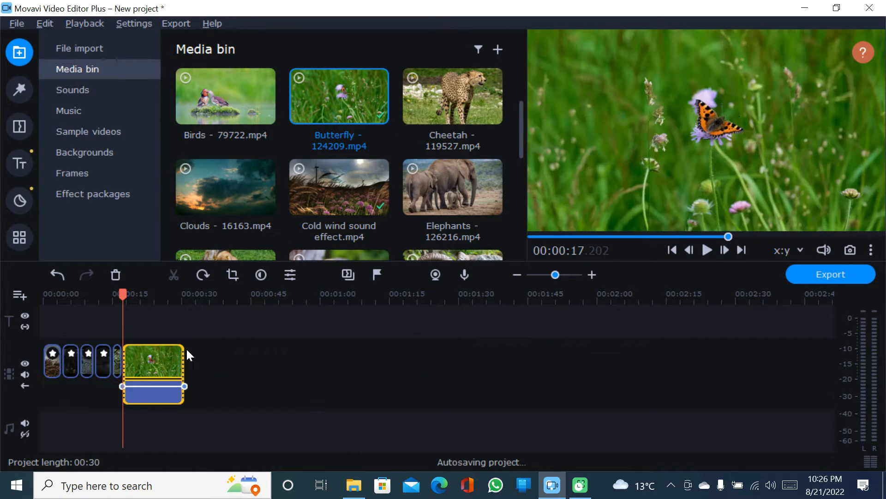
left_click(147, 399)
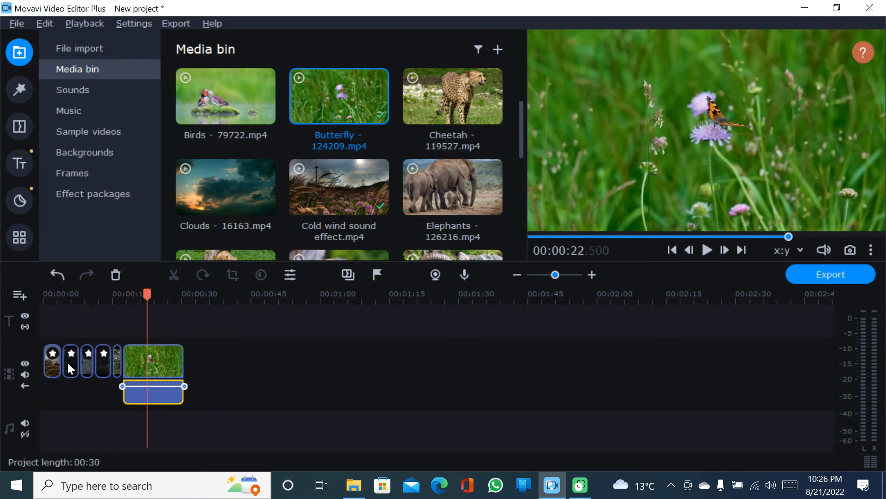
left_click(116, 275)
Preview the butterfly clip from its start and set its speed to 605%
left_click_drag(151, 298, 125, 295)
key("space")
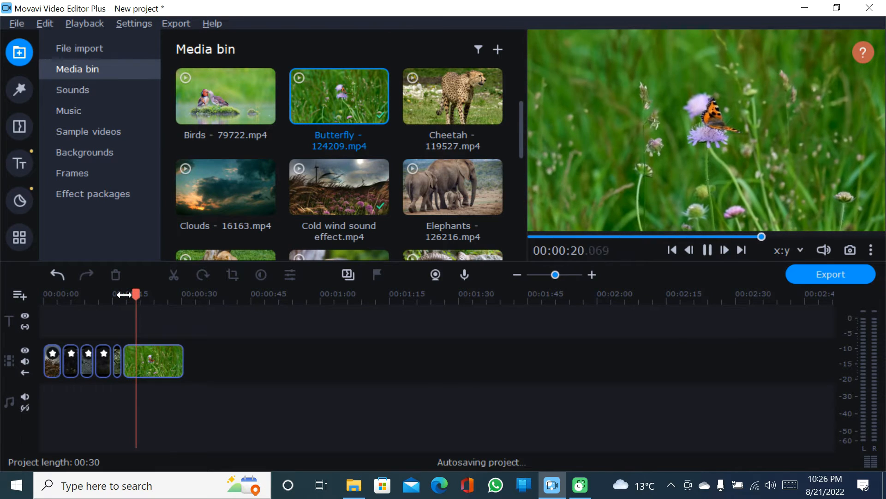
key("space")
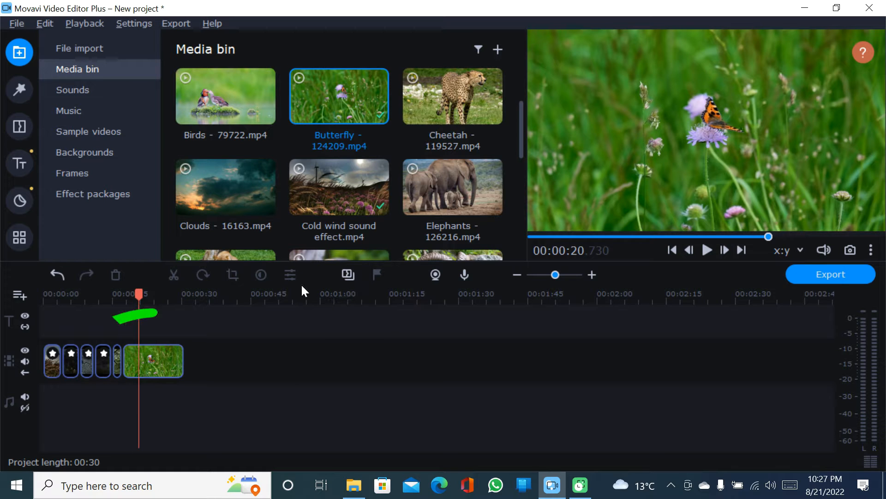
left_click(174, 353)
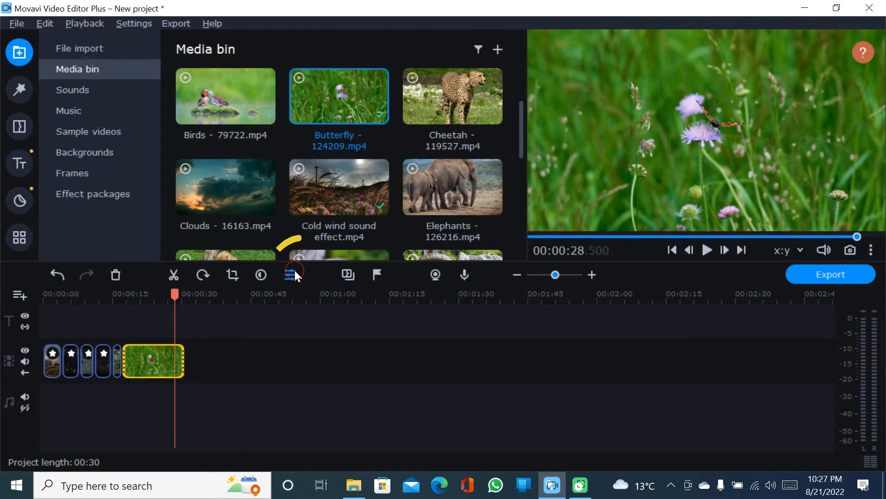
left_click(290, 275)
left_click_drag(185, 103, 265, 121)
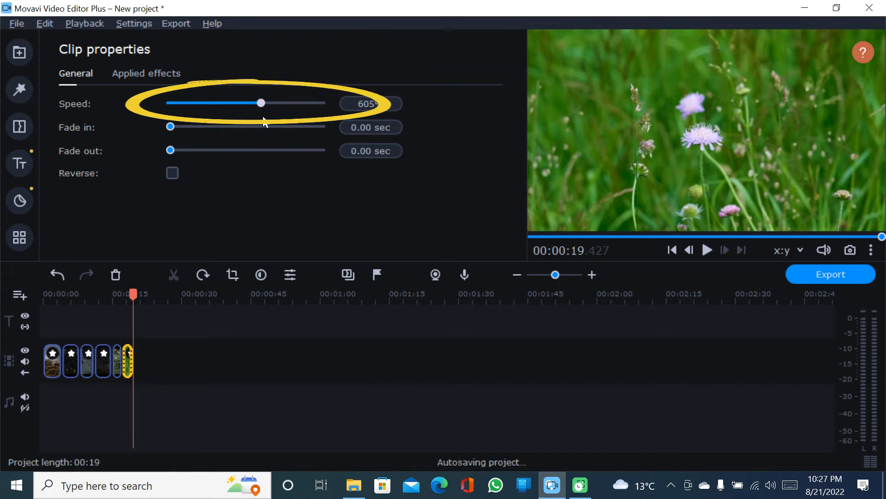
key("space")
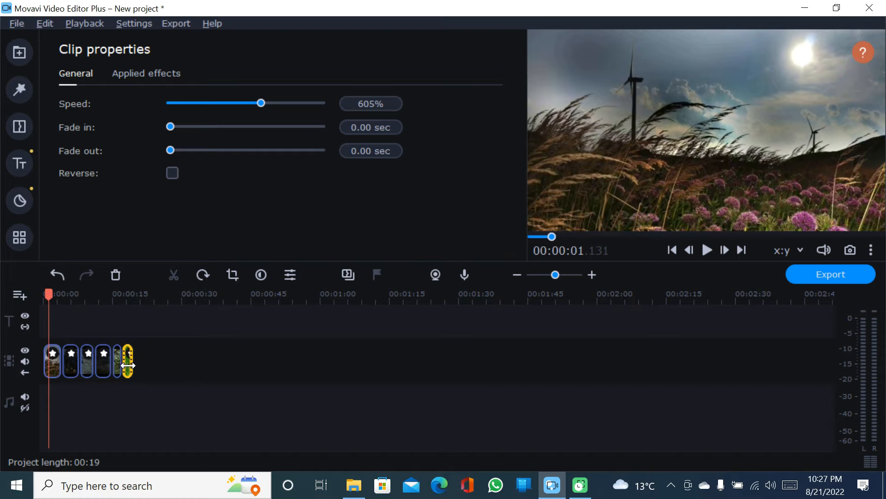
Move the butterfly clip to the beginning of the video track and play back the sequence
left_click(156, 369)
left_click_drag(129, 362, 51, 362)
key("space")
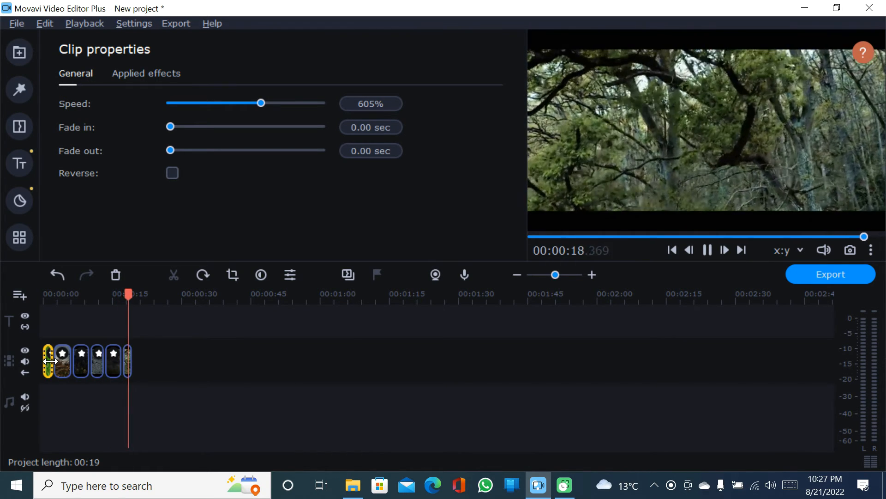
key("space")
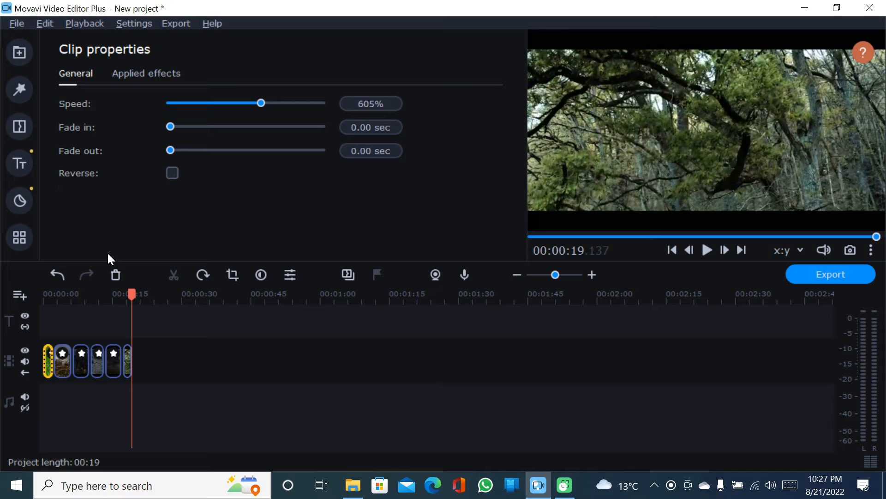
Add Woman - 58142.mp4 from the imported media to the end of the video track and delete its audio
left_click(13, 58)
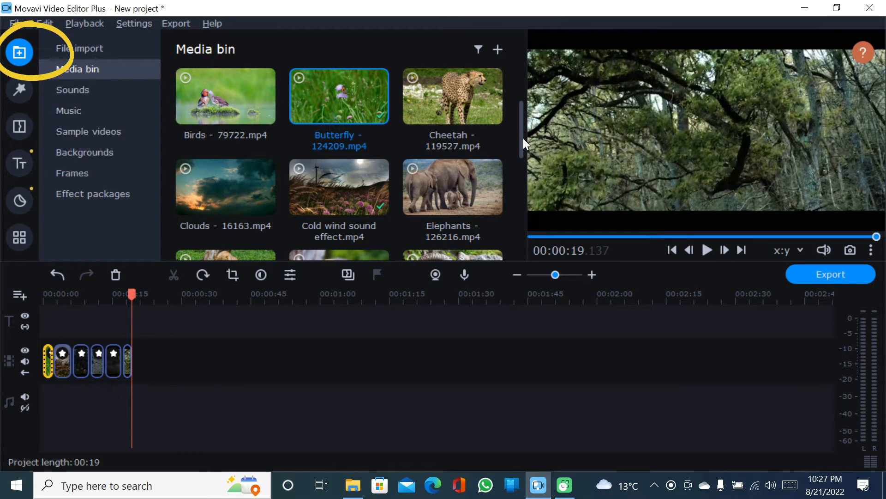
mouse_move(522, 136)
left_mouse_down()
mouse_move(522, 93)
mouse_move(545, 256)
left_mouse_up()
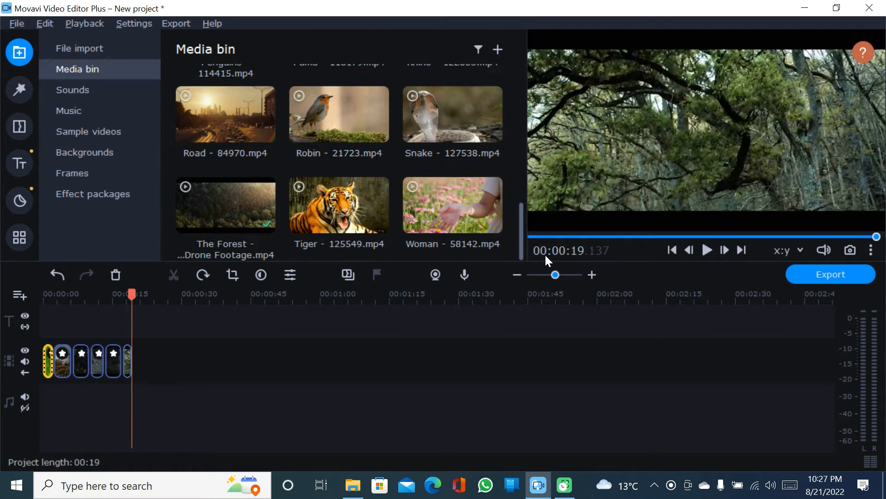
left_click_drag(466, 203, 237, 339)
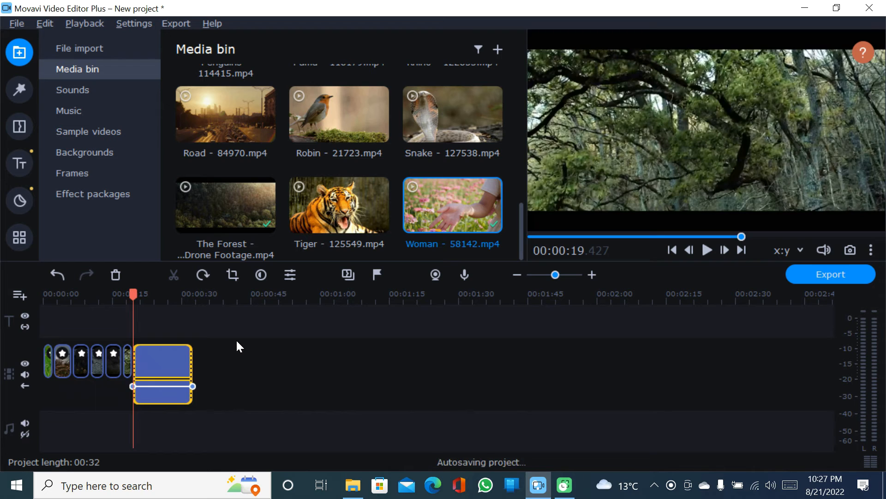
left_click(171, 392)
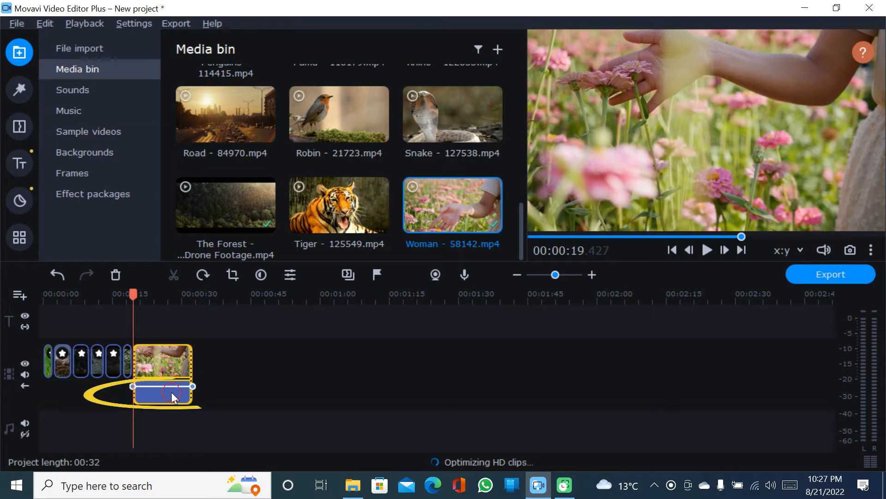
left_click(116, 275)
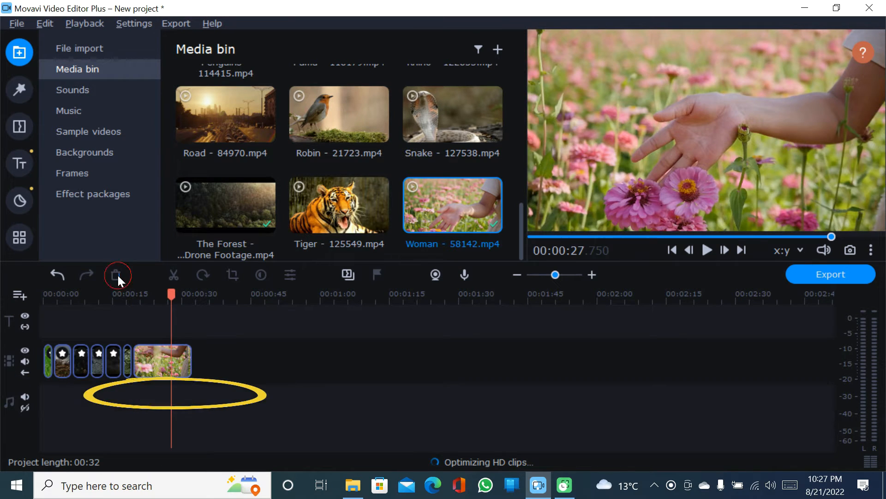
Preview the woman clip, split it at 23.7 seconds, and delete the segment after the split
left_click_drag(166, 296, 133, 301)
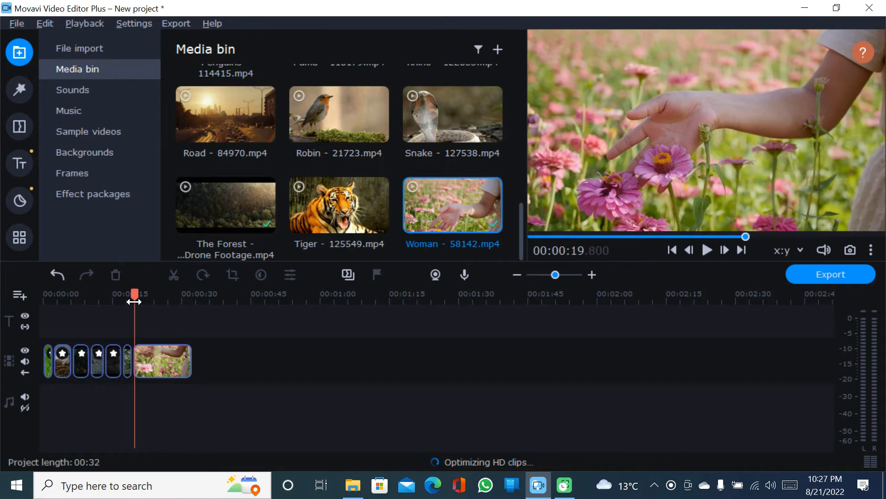
key("space")
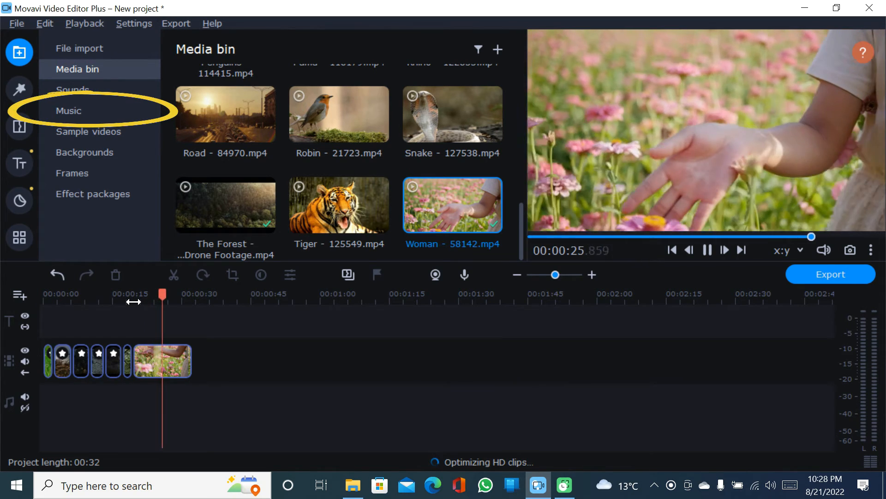
key("space")
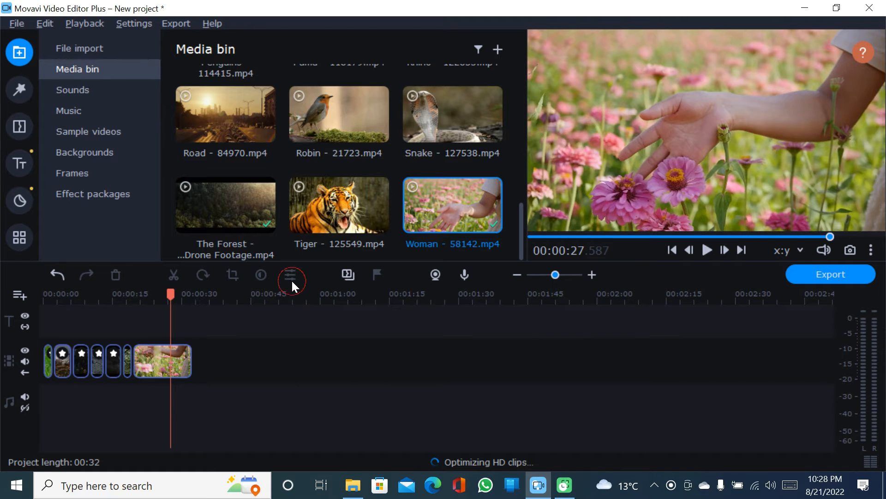
left_click(176, 359)
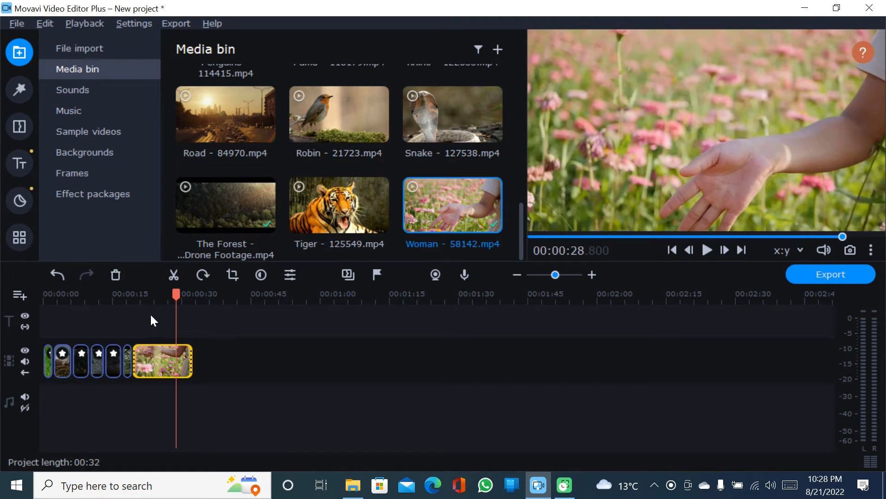
left_click_drag(173, 291, 152, 289)
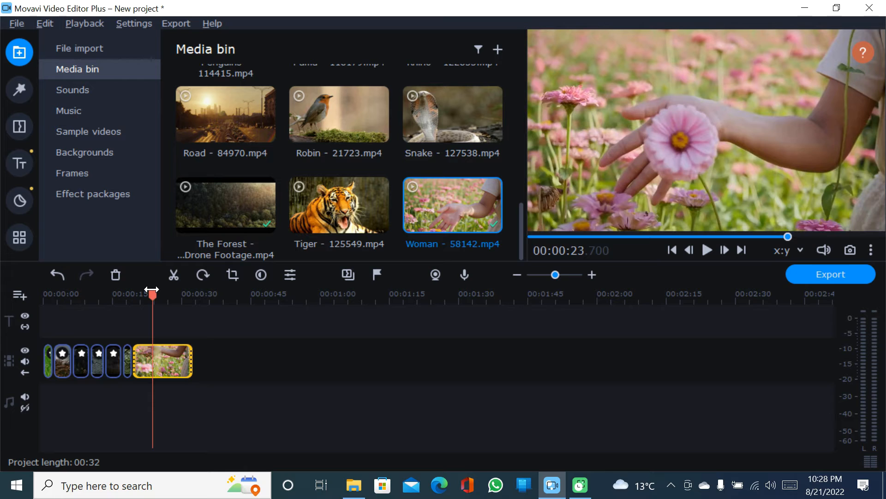
key("ctrl+b")
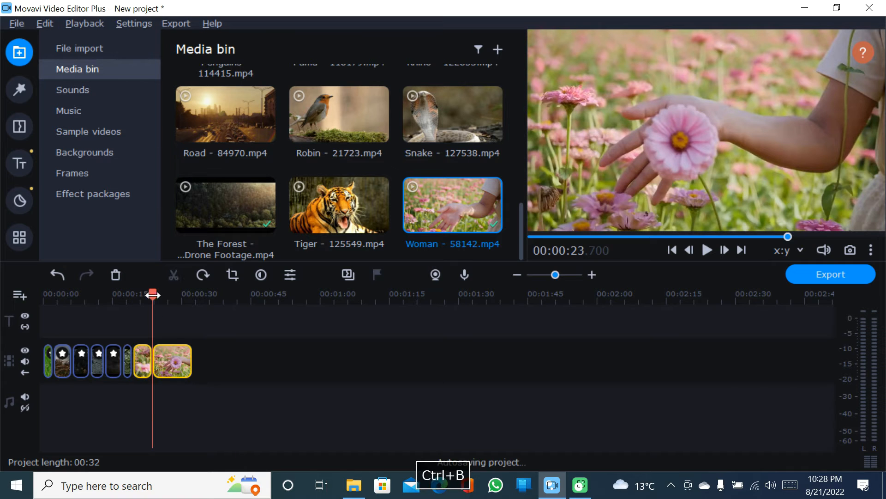
left_click(170, 351)
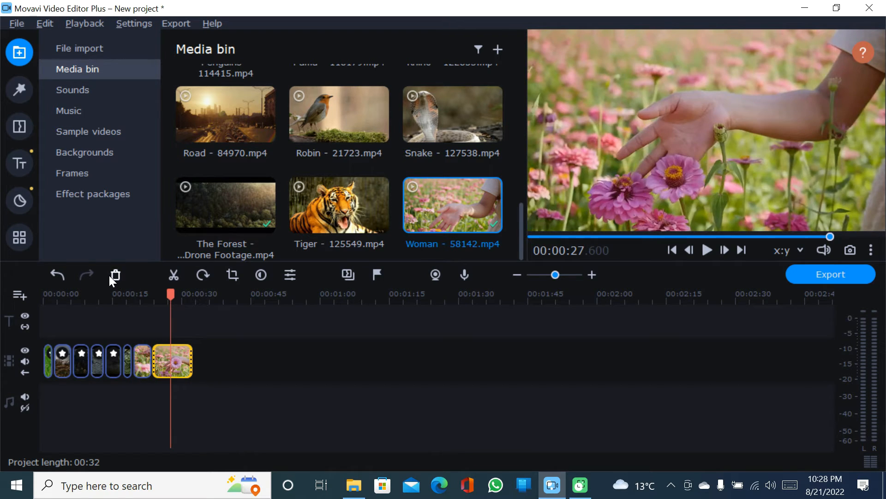
left_click(114, 275)
Move the remaining woman clip to the beginning of the video track and play its opening
left_click_drag(139, 369, 46, 361)
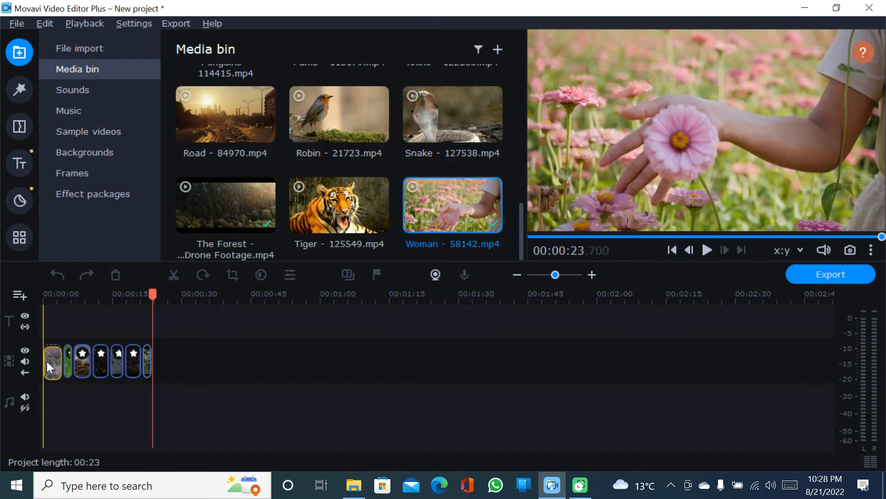
key("space")
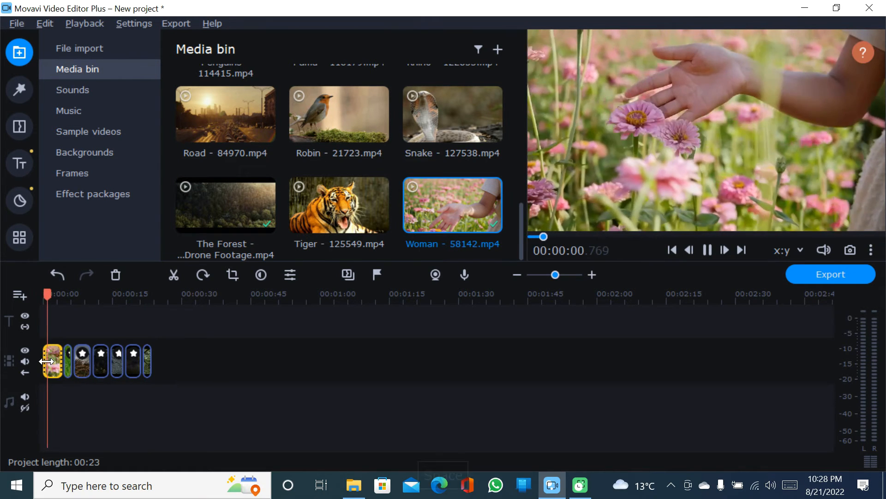
key("space")
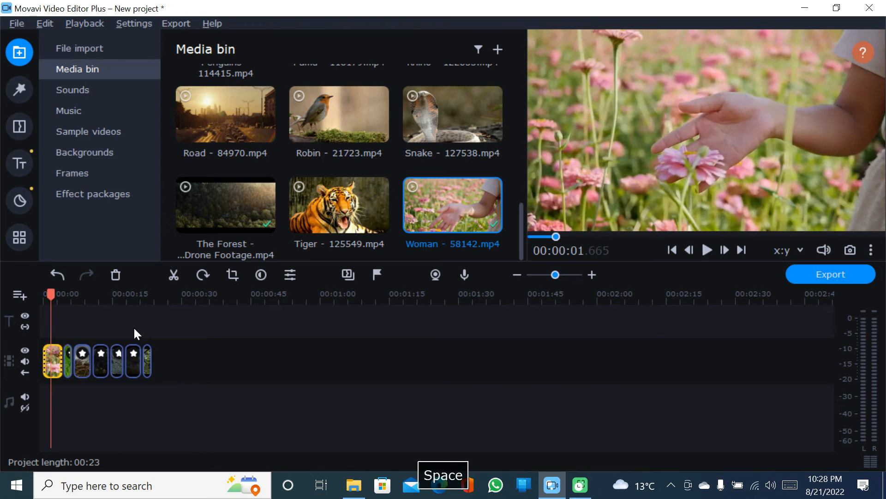
Speed up the woman clip to 183%, mirror it horizontally with the Flip ↔ adjustment filter, and preview it
left_click(288, 277)
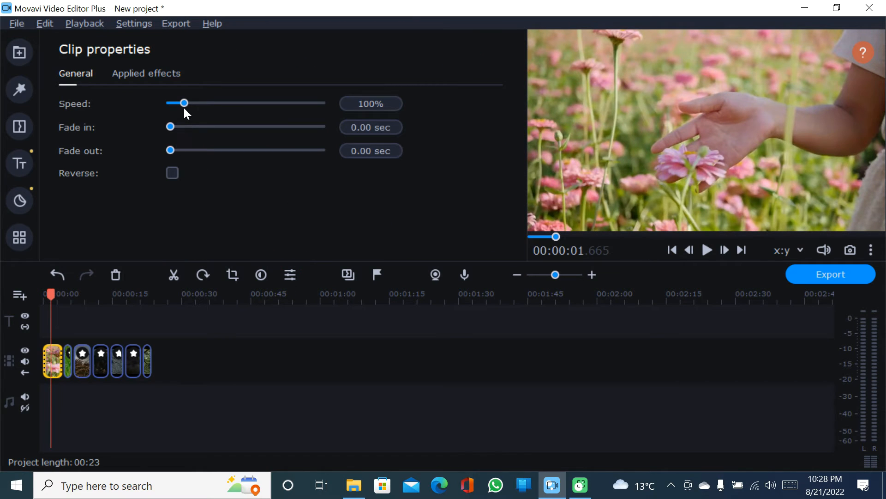
left_click_drag(184, 103, 197, 104)
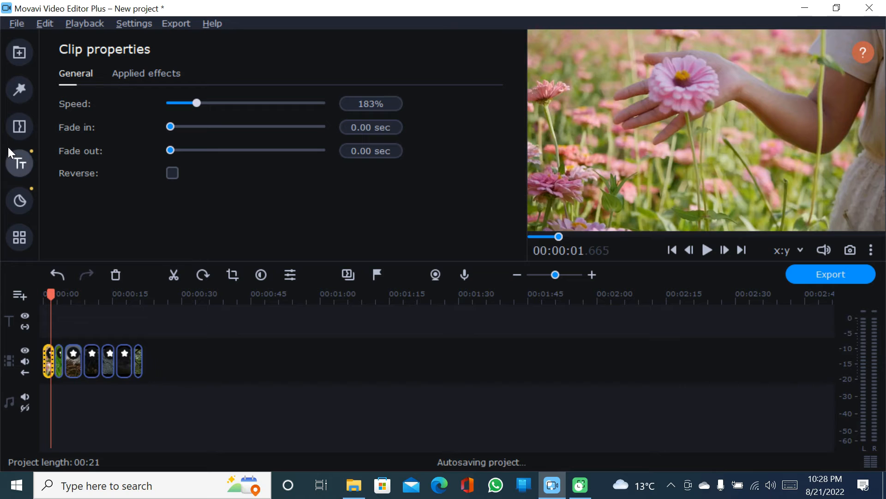
left_click(23, 93)
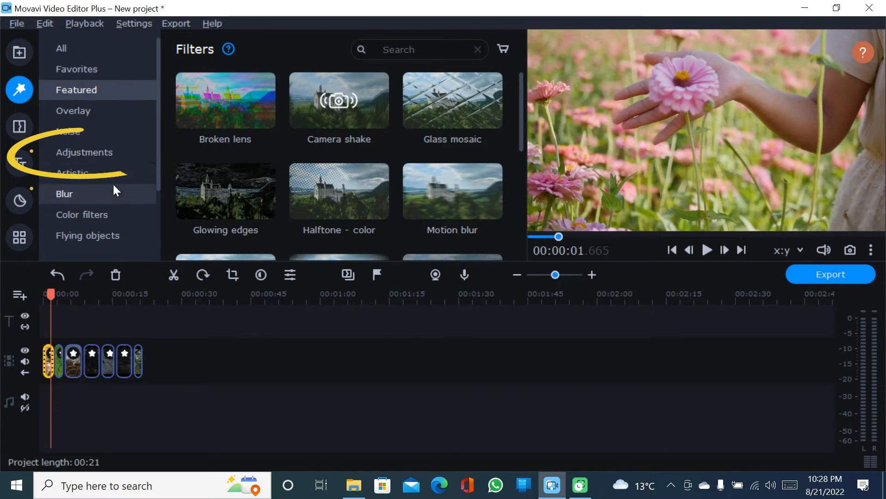
left_click(109, 151)
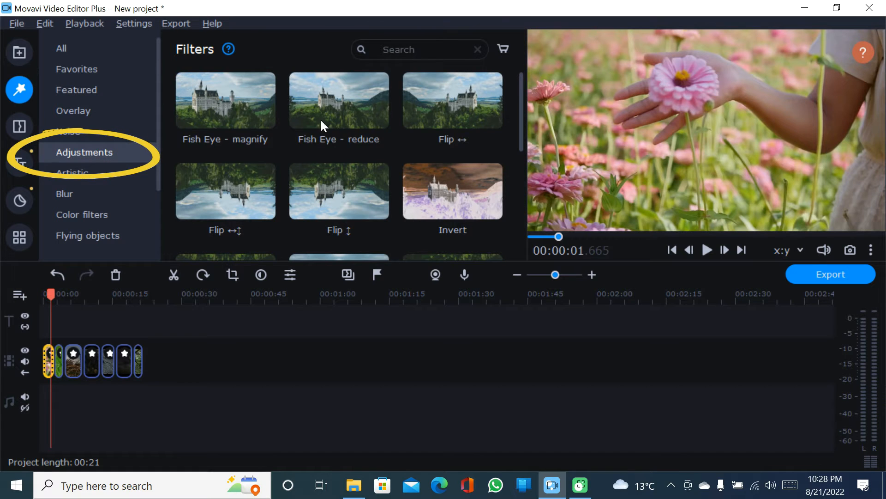
mouse_move(412, 103)
left_mouse_down()
mouse_move(112, 341)
mouse_move(45, 359)
left_mouse_up()
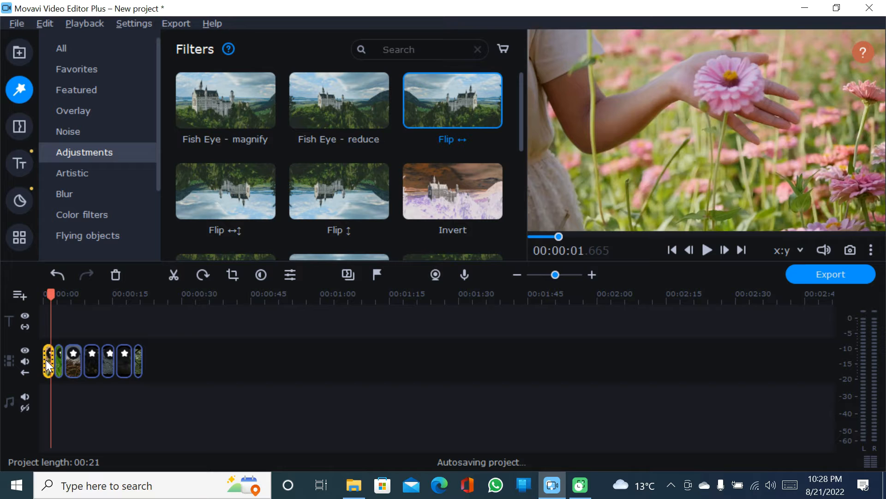
key("space")
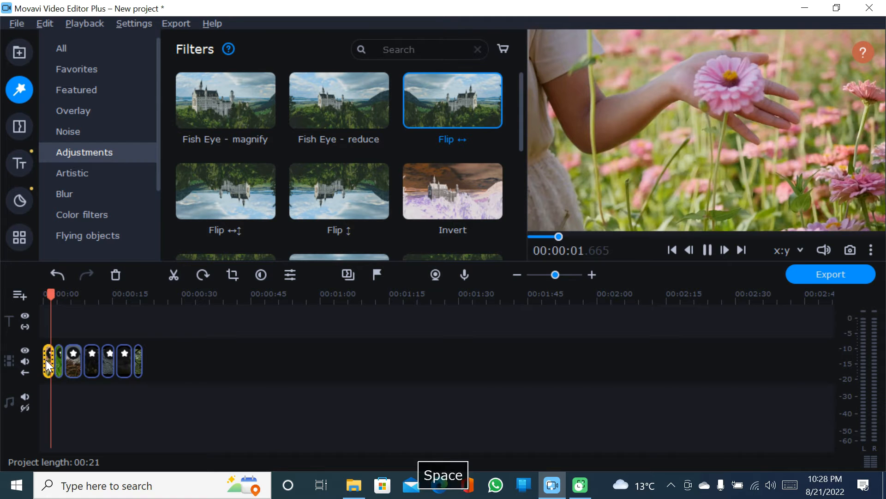
key("space")
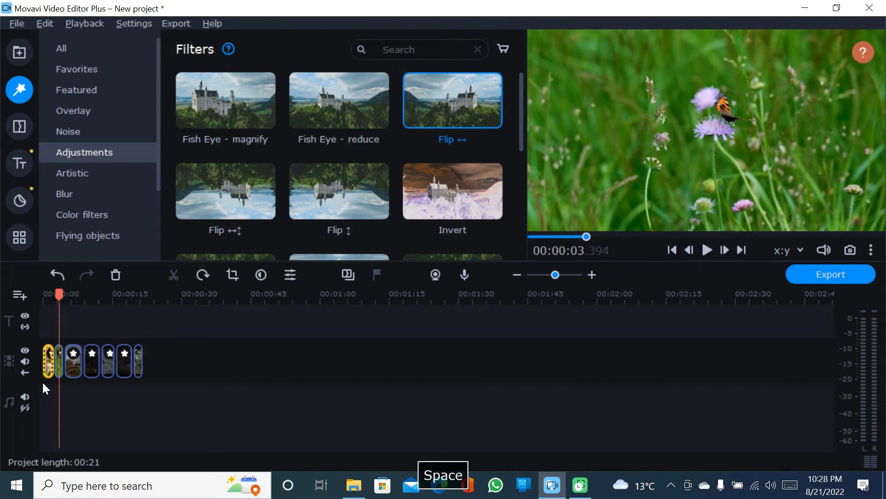
Extend the end of the woman clip slightly and play the sequence from the beginning
left_click_drag(52, 364, 58, 364)
left_click_drag(54, 289, 39, 290)
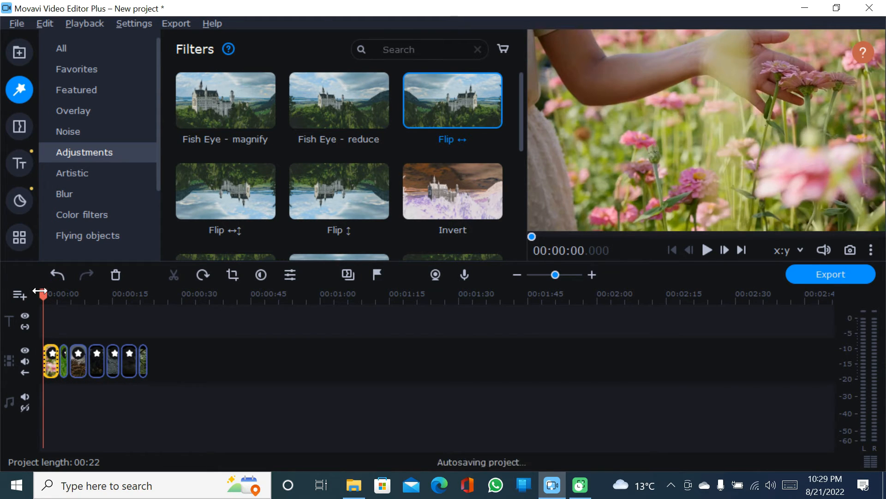
key("space")
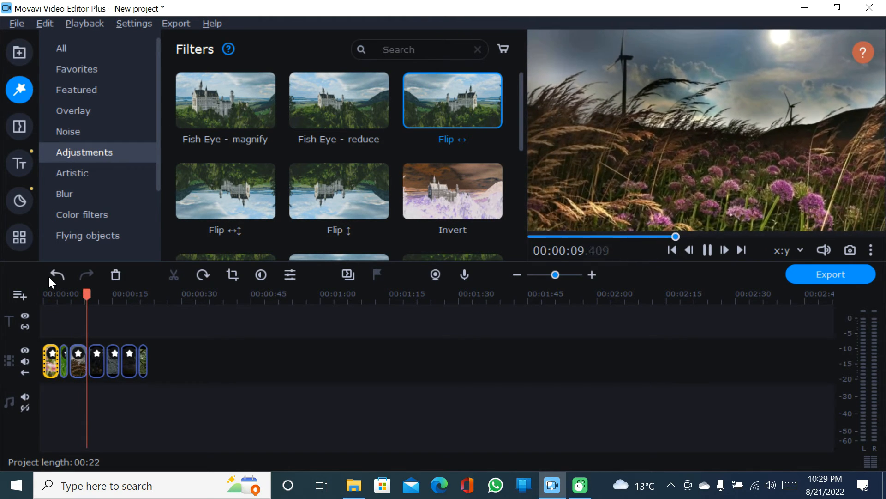
key("space")
Examine the butterfly clip on an enlarged timeline by playing it and returning to its start
left_click_drag(90, 316, 61, 351)
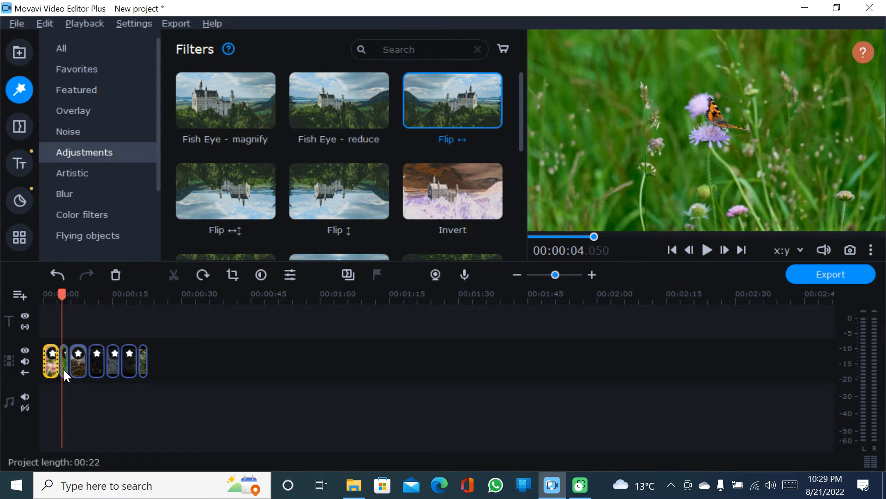
left_click(64, 369)
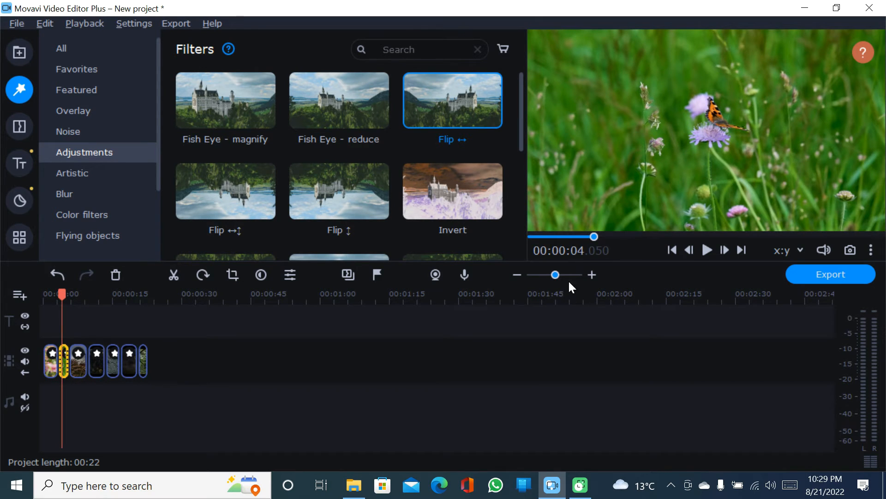
left_click(591, 272)
left_click(591, 272)
left_click(591, 272)
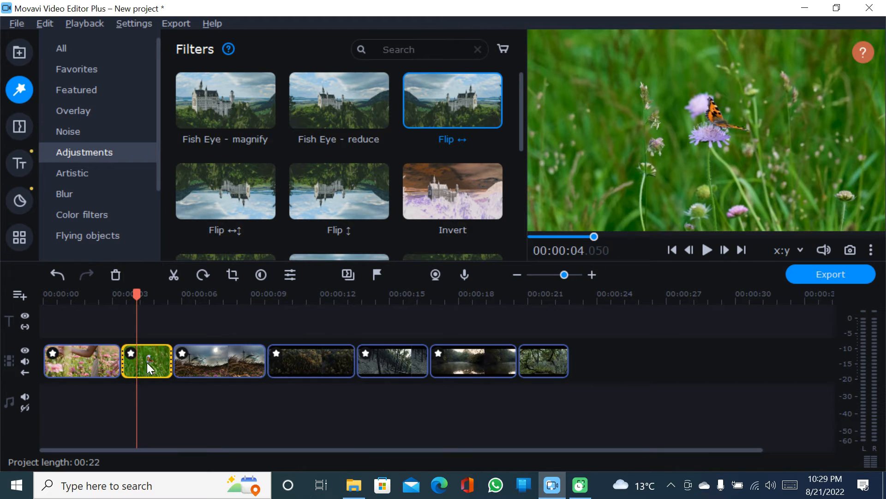
key("space")
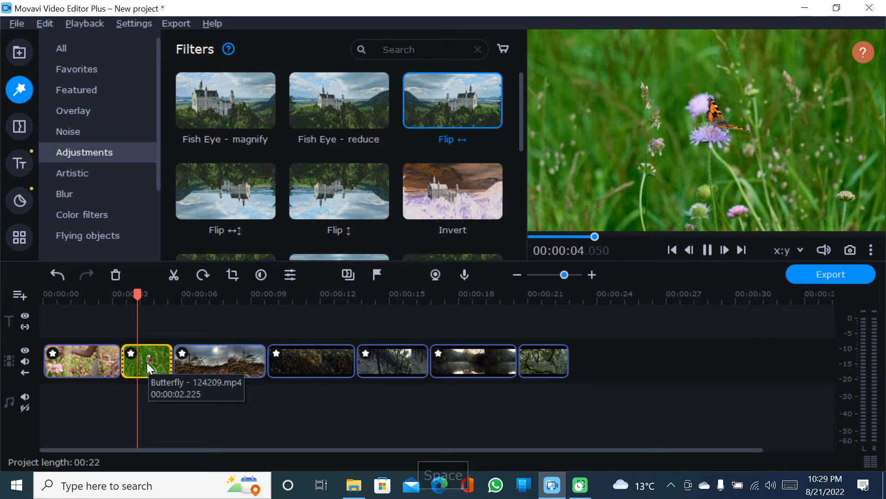
key("space")
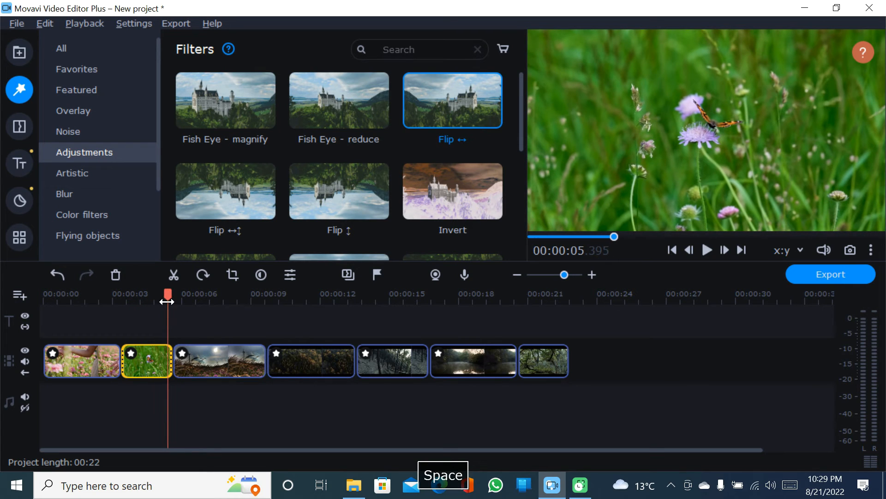
left_click(148, 358)
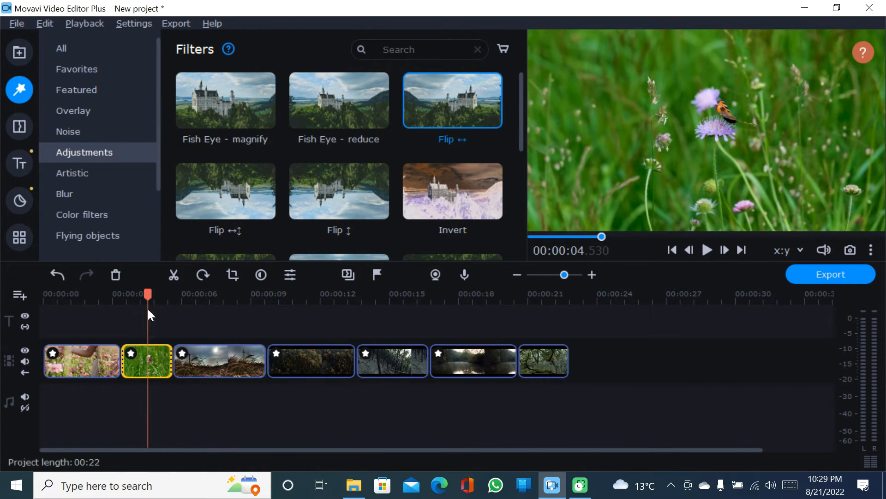
left_click_drag(148, 296, 124, 296)
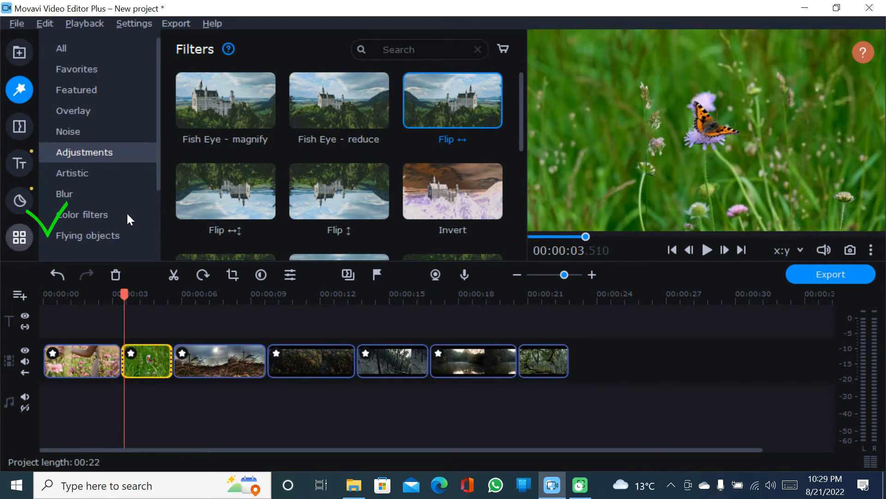
Add advanced animation keyframes to the butterfly clip at 4.510 seconds and at its start, 3.510 seconds
left_click(26, 245)
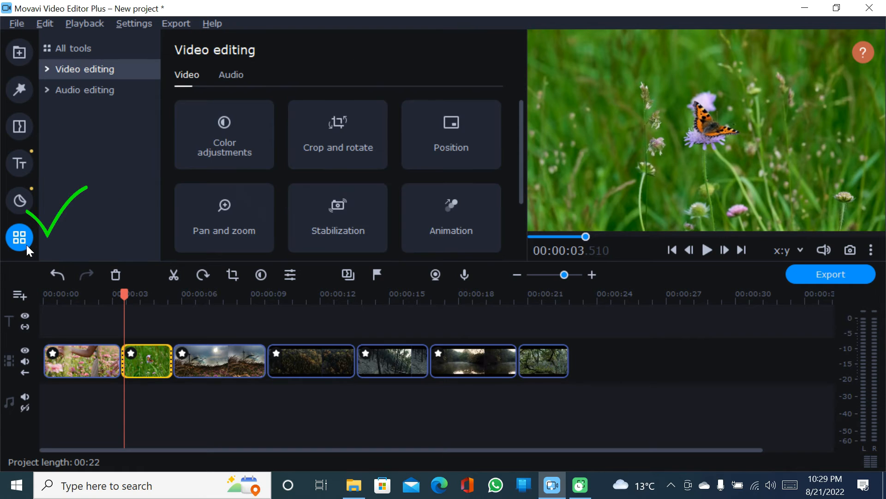
left_click(52, 73)
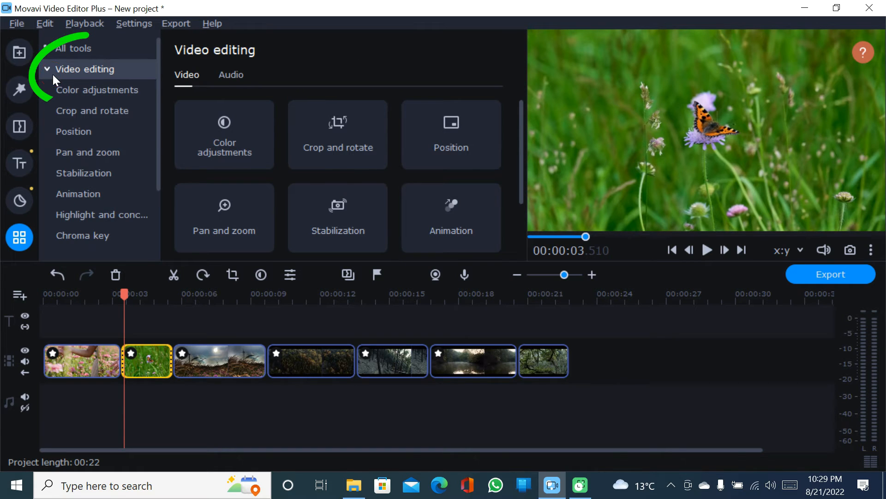
left_click(112, 192)
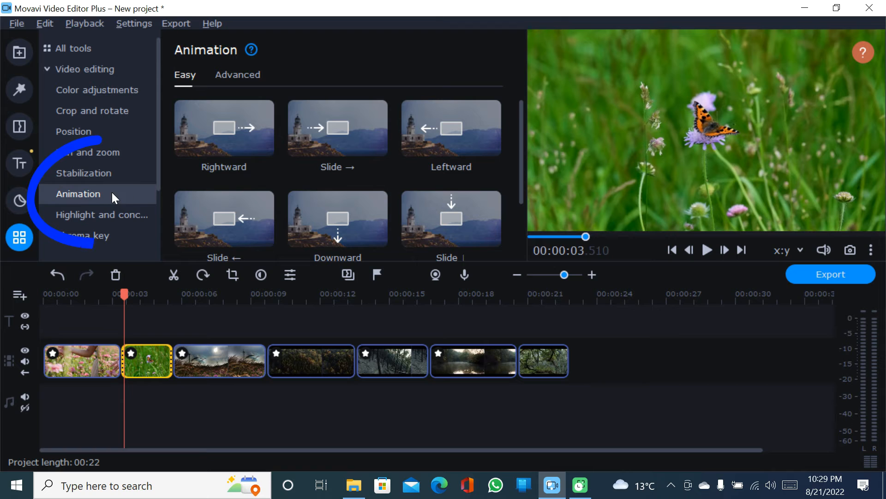
left_click(240, 77)
left_click(248, 187)
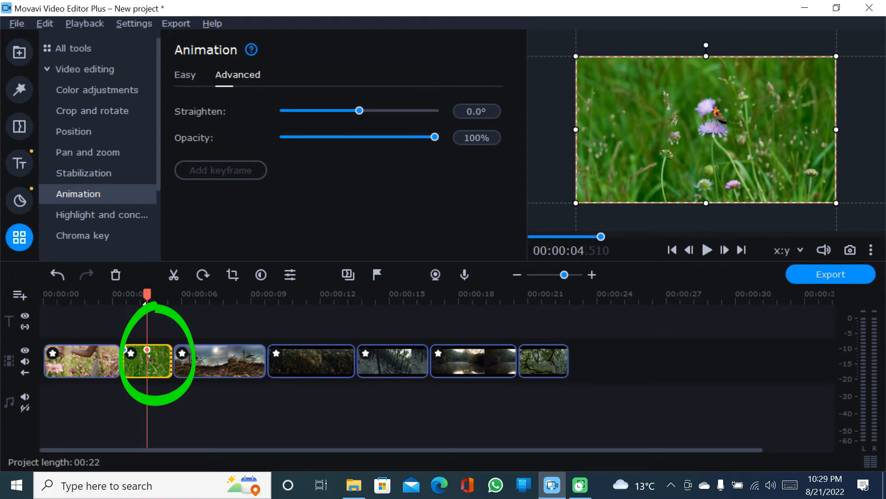
left_click_drag(146, 292, 123, 294)
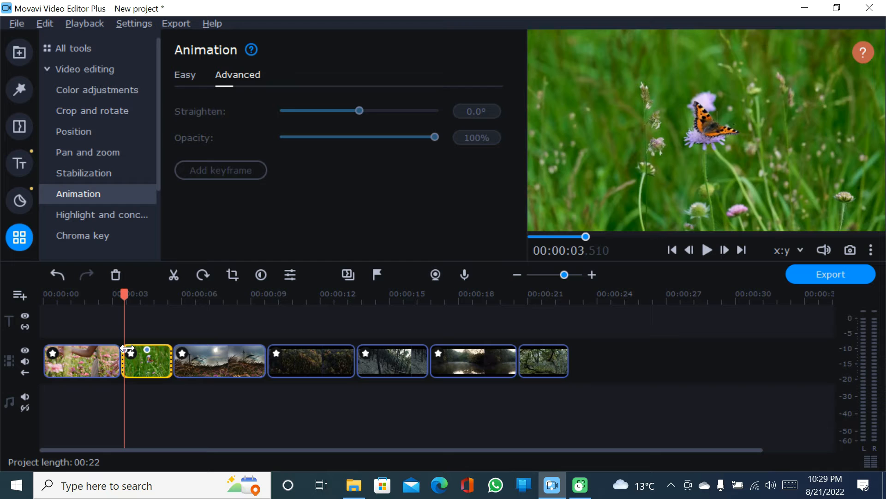
left_click(126, 350)
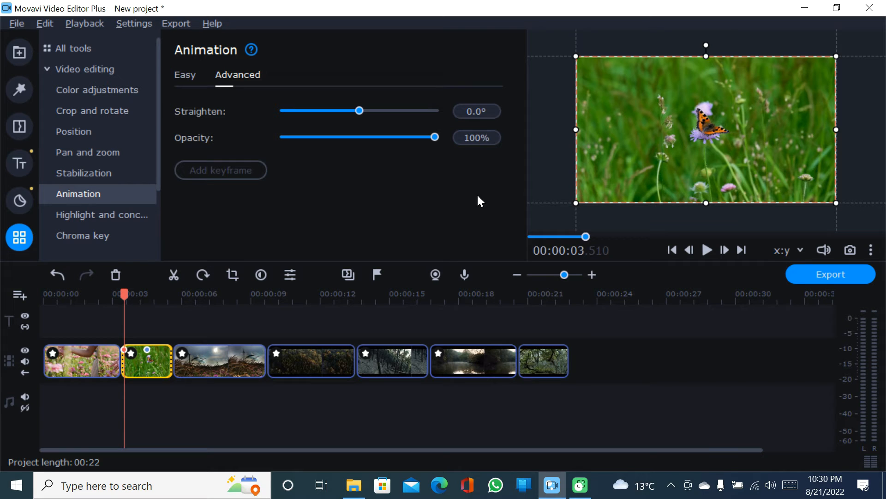
Enlarge the butterfly clip's frame on all sides at its first animation keyframe
left_click_drag(575, 204, 538, 221)
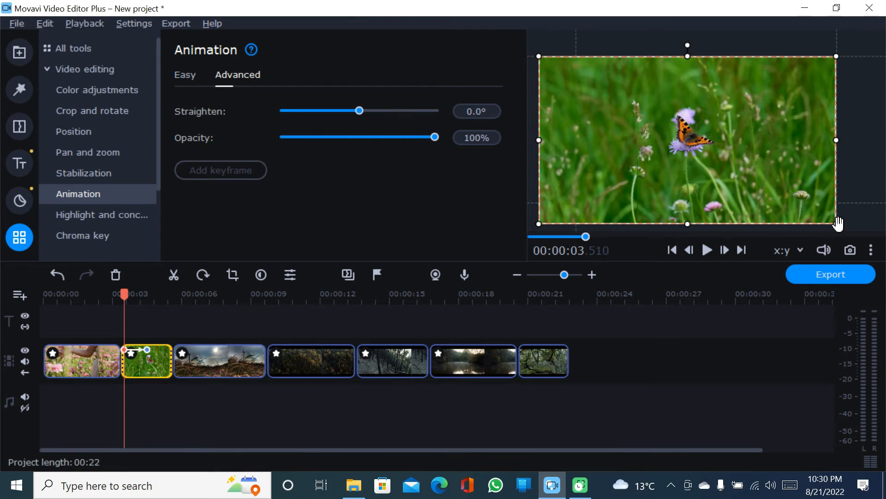
left_click_drag(838, 224, 872, 227)
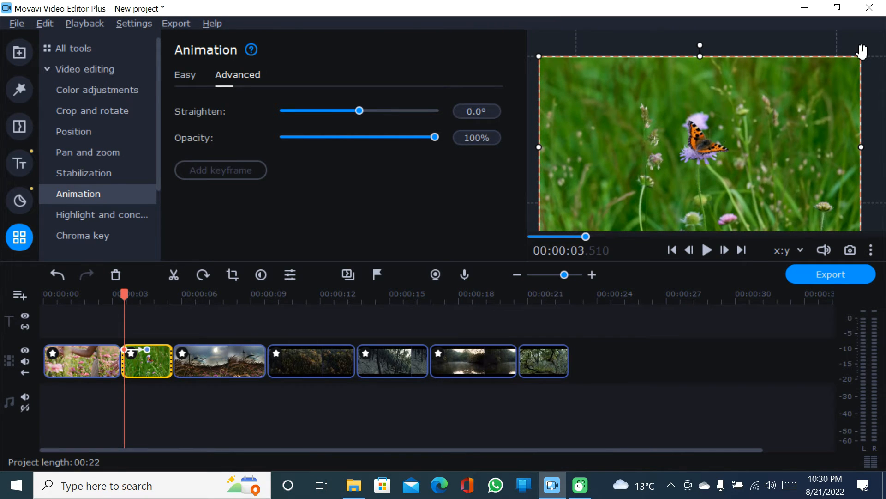
left_click_drag(860, 54, 865, 57)
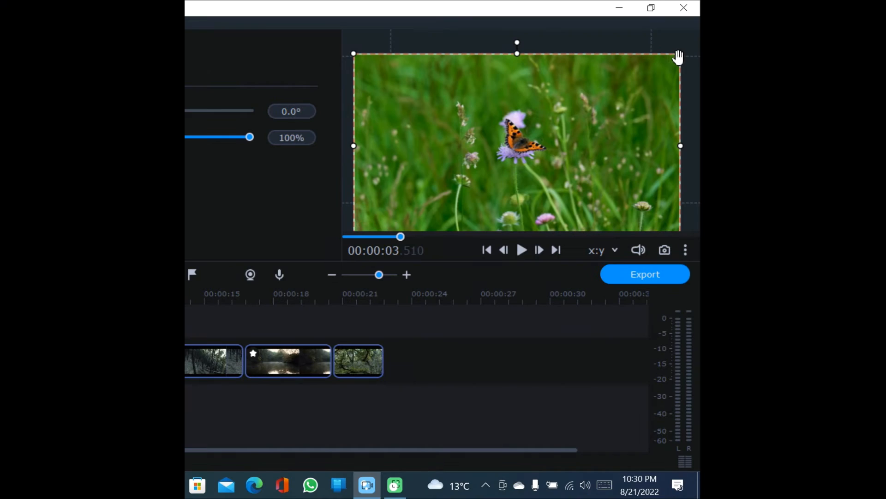
left_click_drag(679, 56, 696, 47)
left_click_drag(355, 45, 346, 36)
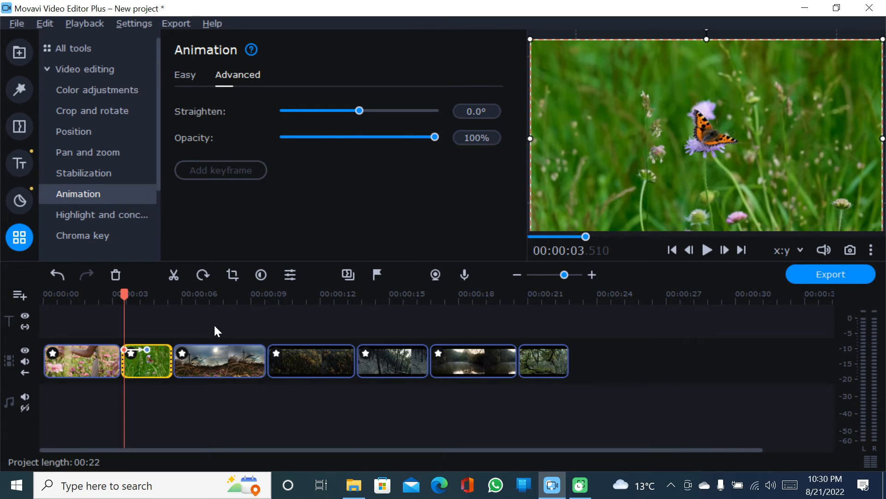
Move the second keyframe to the end of the butterfly clip and play back the zoom animation
left_click_drag(144, 350, 165, 352)
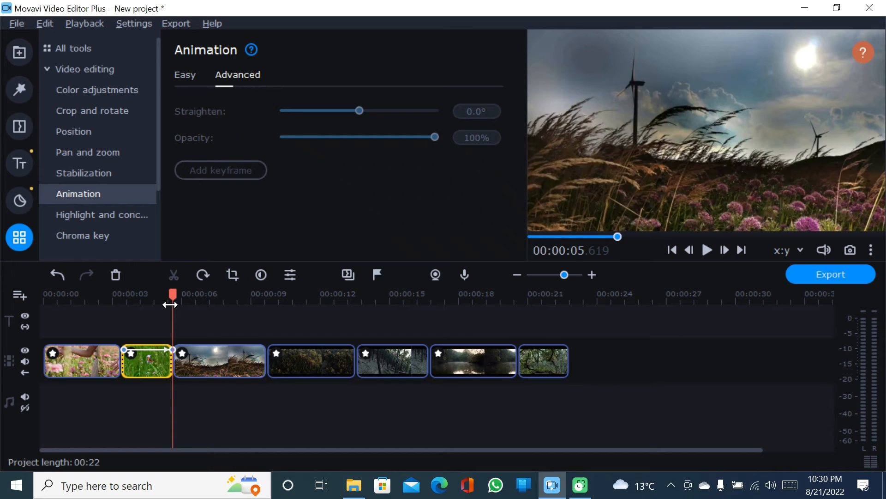
left_click_drag(169, 298, 121, 293)
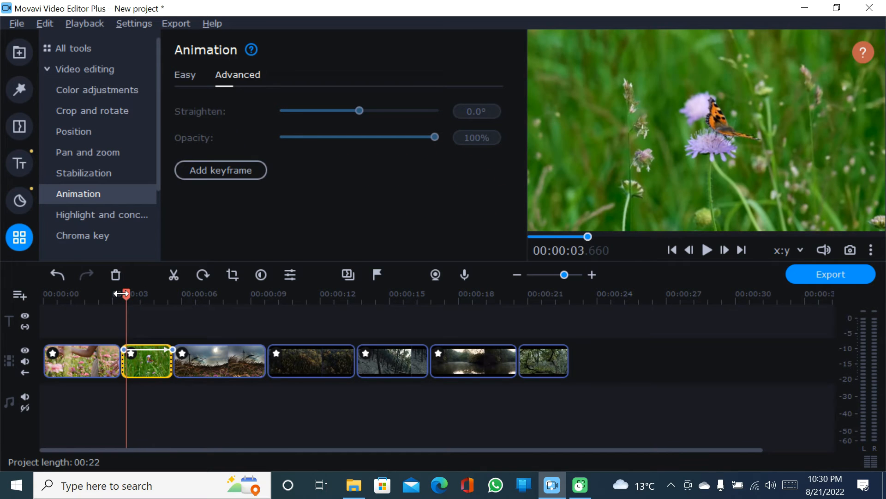
key("space")
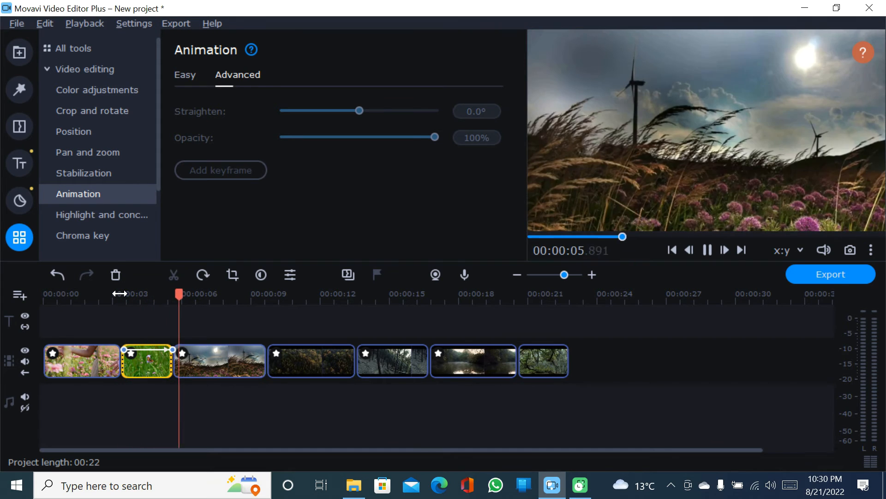
key("space")
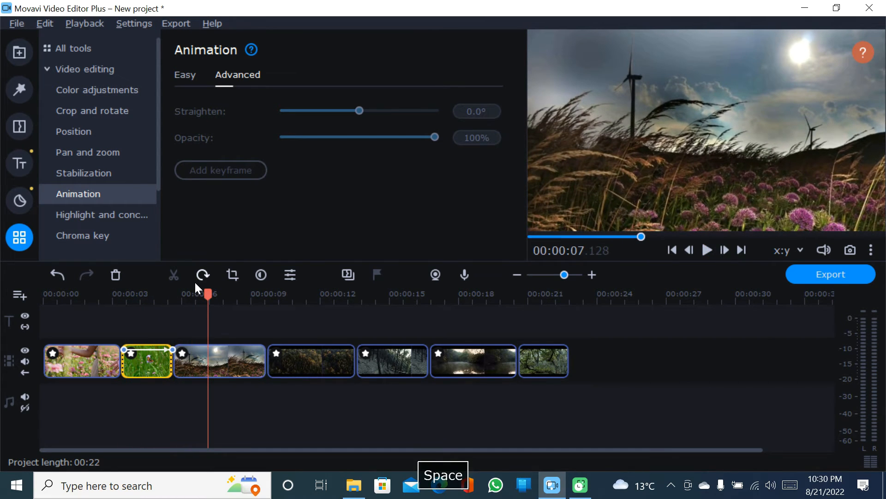
Play the wind turbine meadow clip from its start and turn on reverse playback for it
left_click_drag(209, 297, 175, 298)
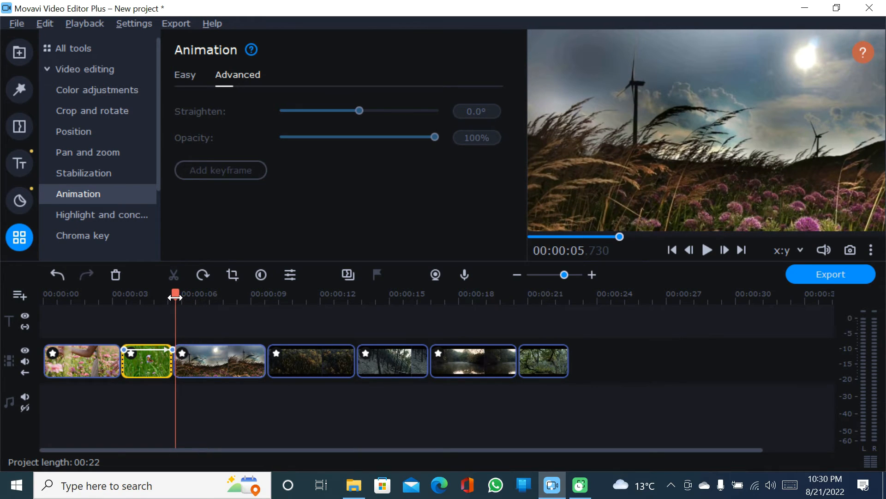
key("space")
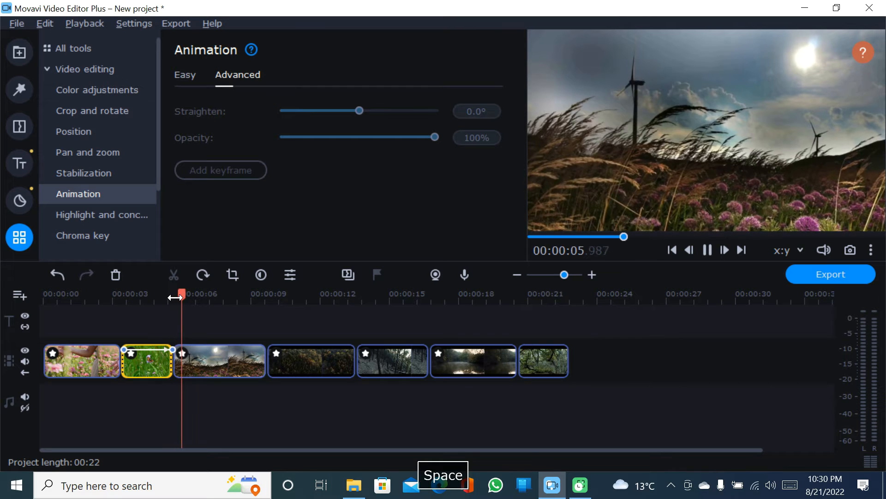
key("space")
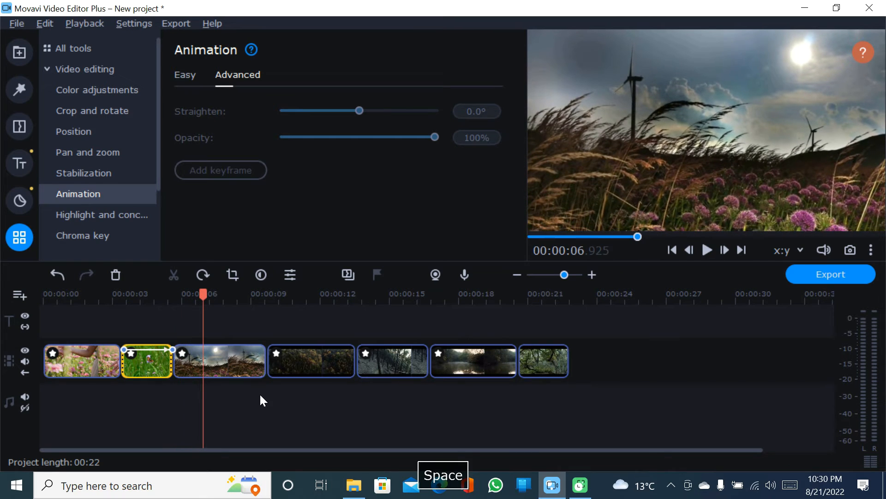
left_click(232, 353)
left_click(290, 273)
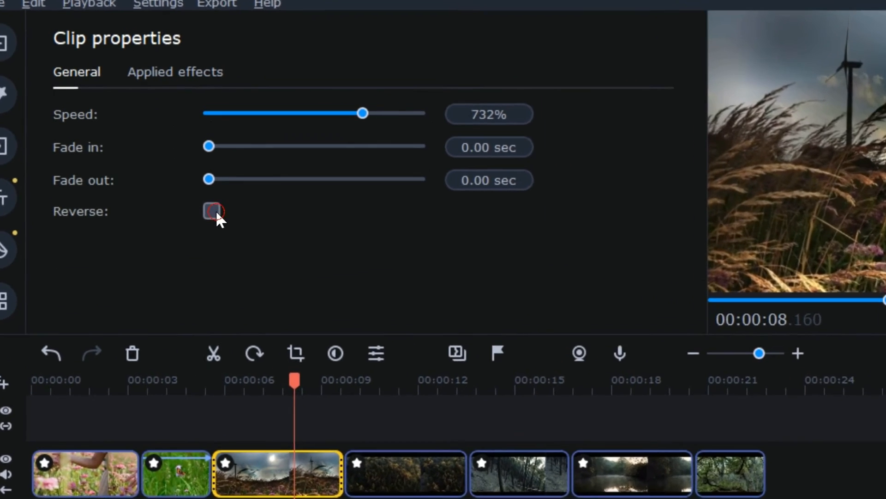
left_click(173, 173)
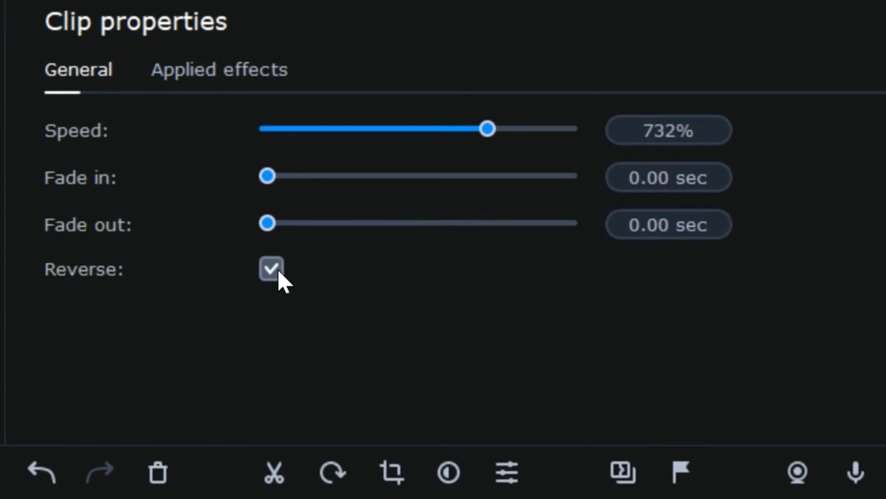
Play the reversed wind turbine meadow clip, returning to its start to view it again
key("space")
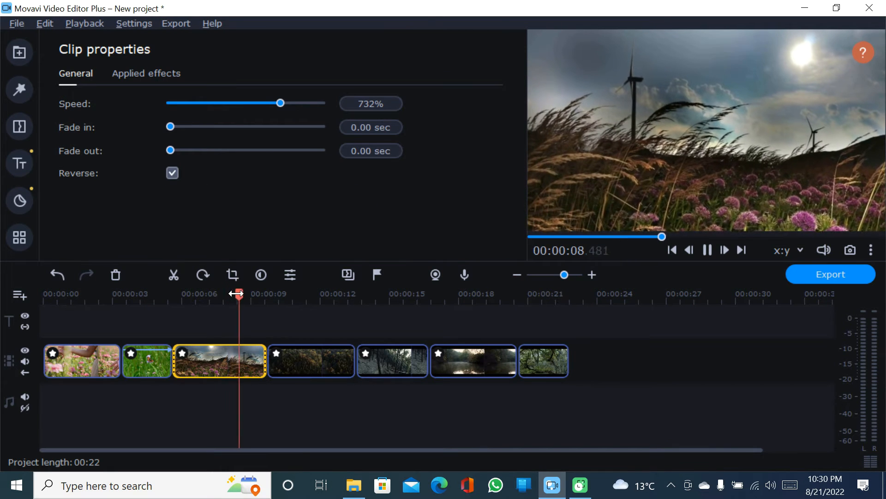
left_click_drag(252, 296, 175, 297)
key("space")
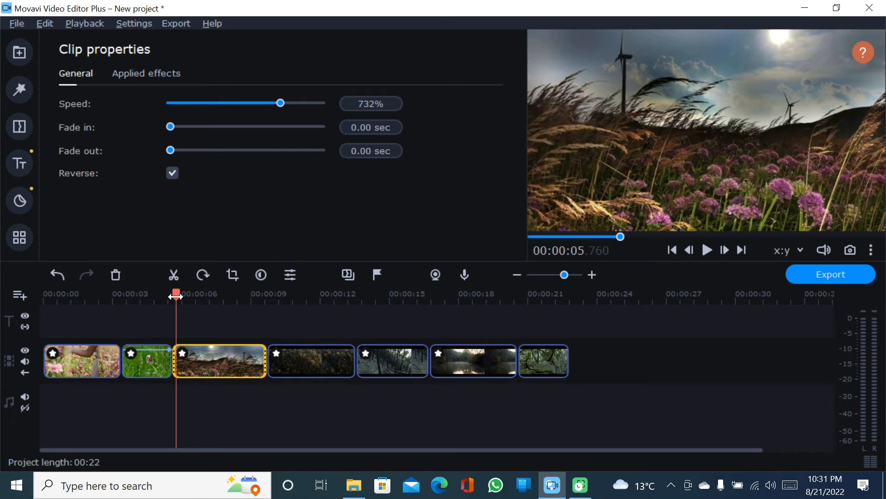
key("space")
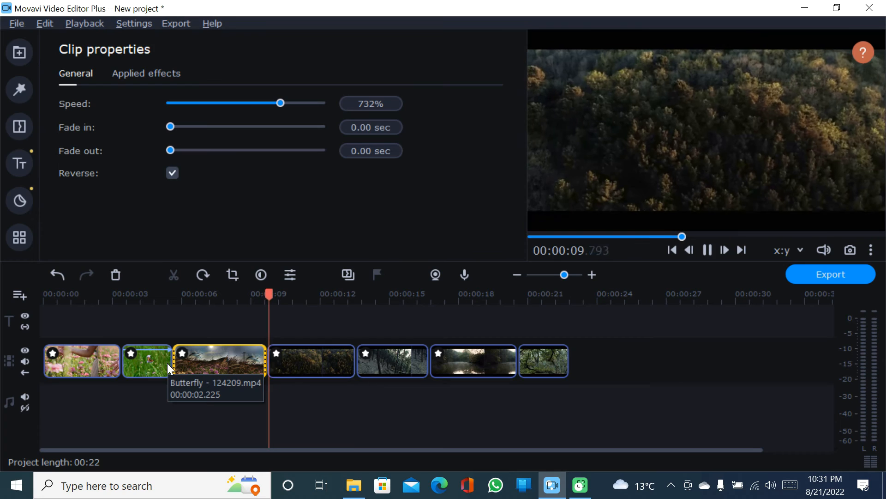
key("space")
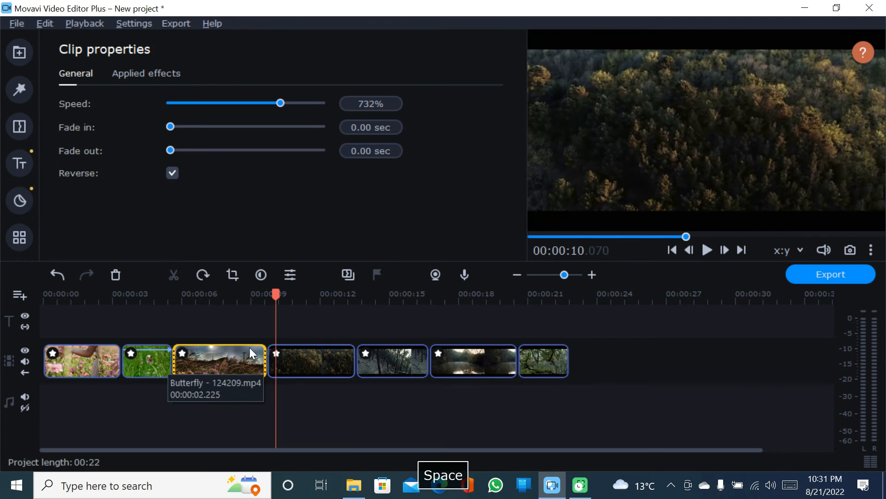
Add advanced animation keyframes to the wind turbine meadow clip at 5.730 seconds and 6.730 seconds
left_click_drag(276, 295, 218, 301)
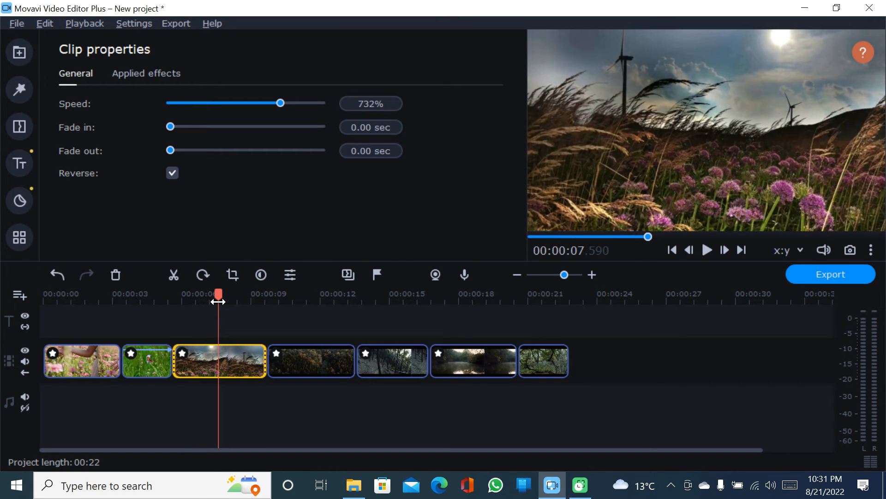
left_click_drag(218, 301, 186, 301)
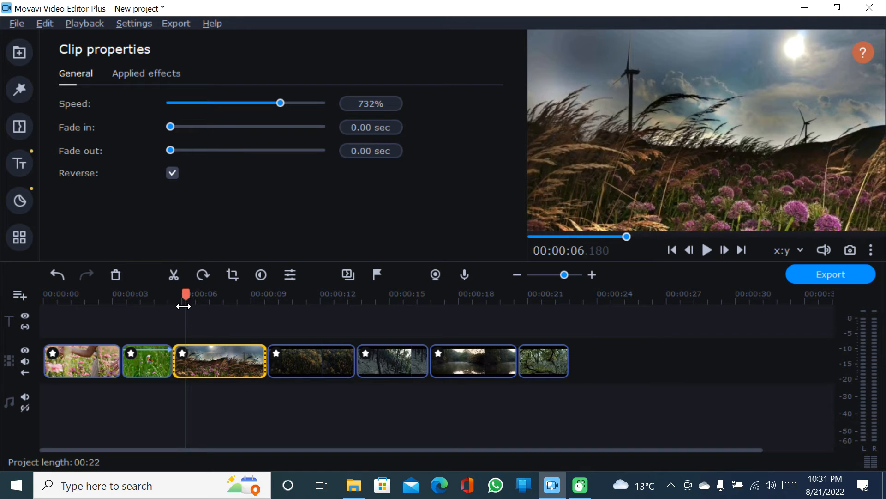
left_click_drag(183, 299, 175, 299)
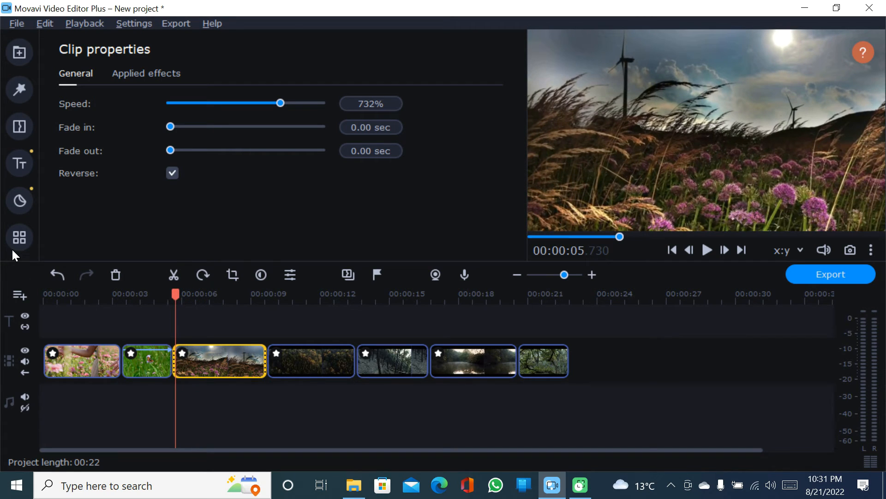
left_click(19, 236)
left_click(212, 194)
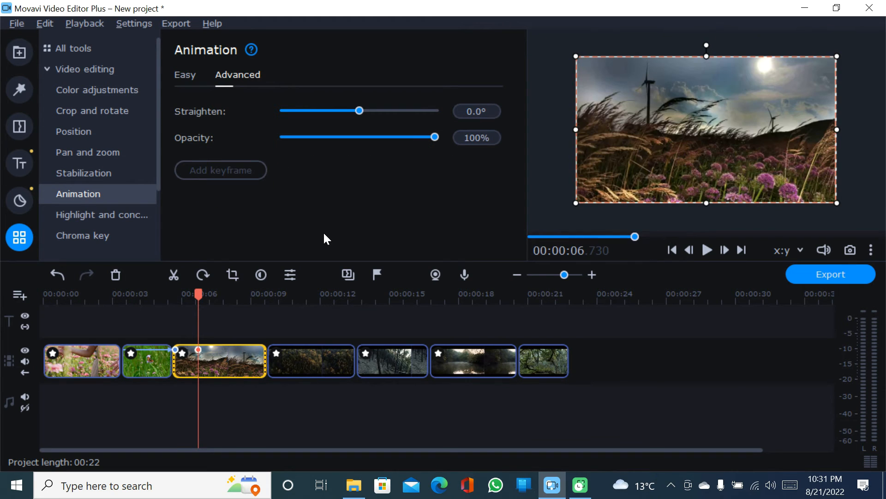
Enlarge the meadow clip's frame downward and to both sides at its first keyframe, 5.730 seconds
left_click_drag(198, 293, 172, 302)
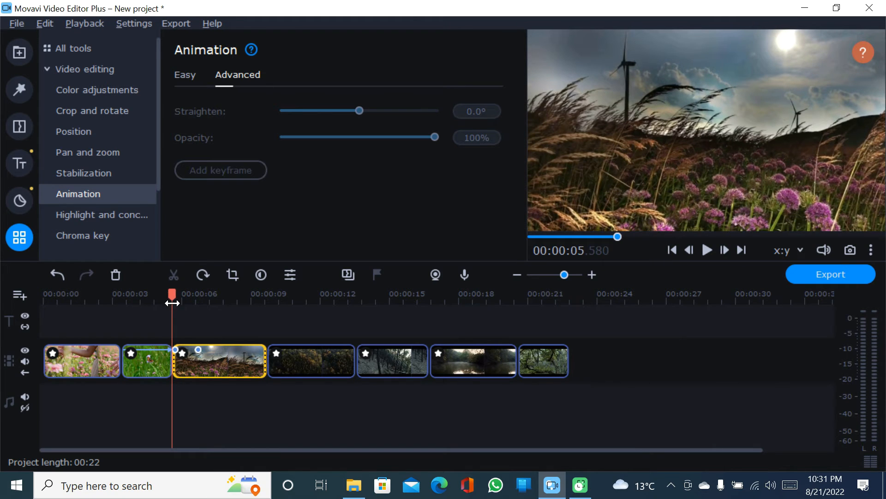
left_click(175, 351)
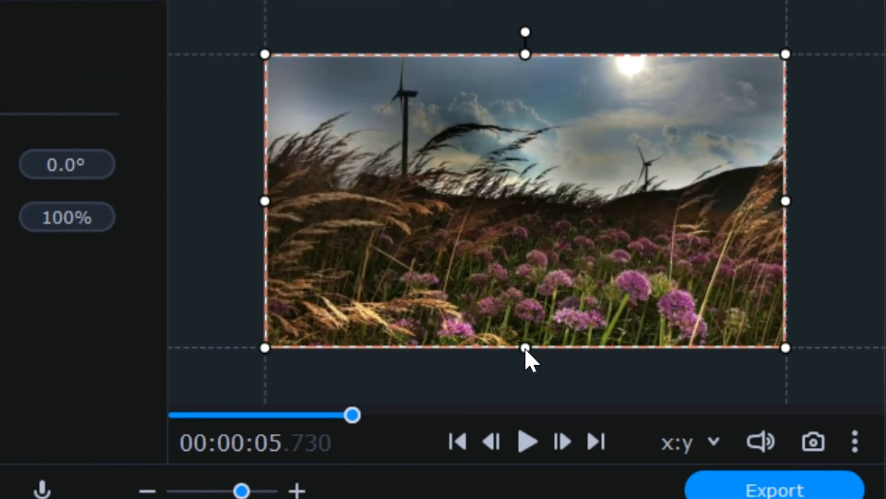
left_click_drag(526, 348, 536, 420)
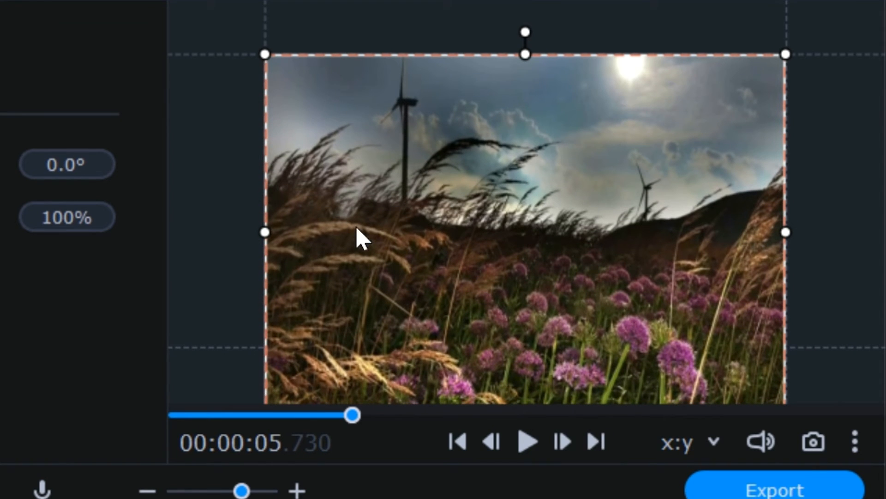
left_click_drag(267, 233, 185, 245)
left_click_drag(783, 231, 868, 237)
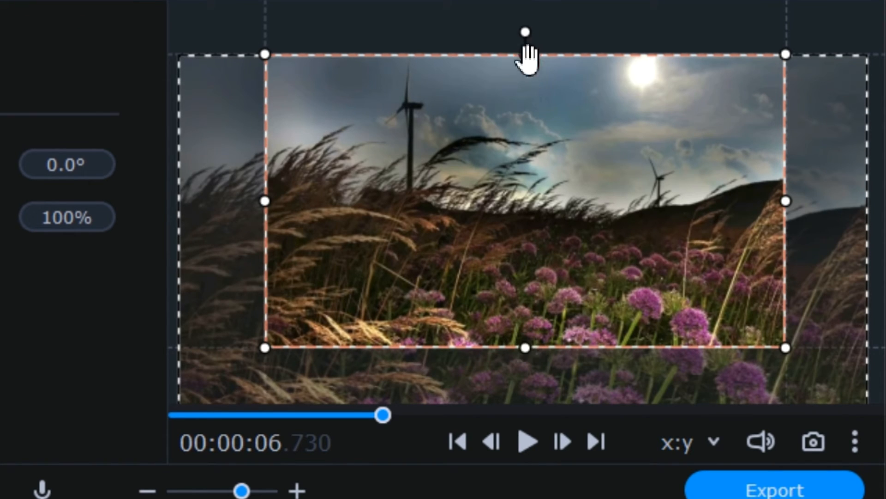
Enlarge the meadow clip's frame on all four sides at the 6.730-second keyframe
left_click_drag(528, 57, 519, 14)
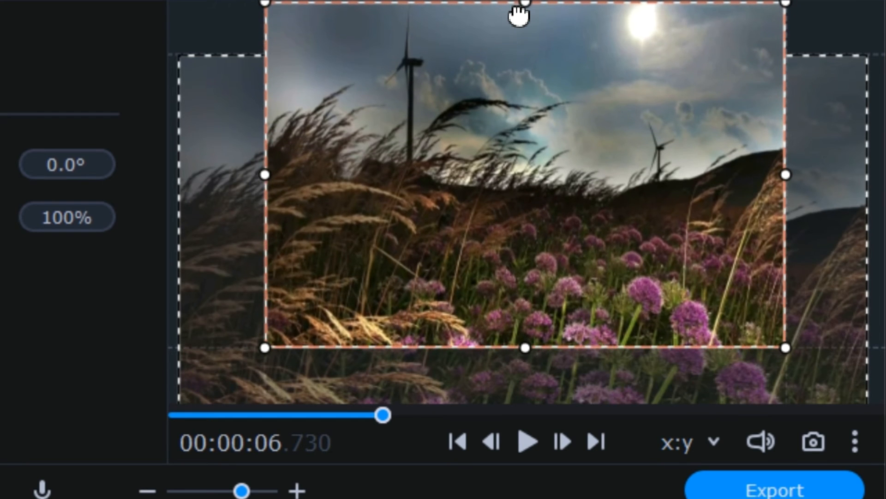
left_click_drag(518, 340, 536, 434)
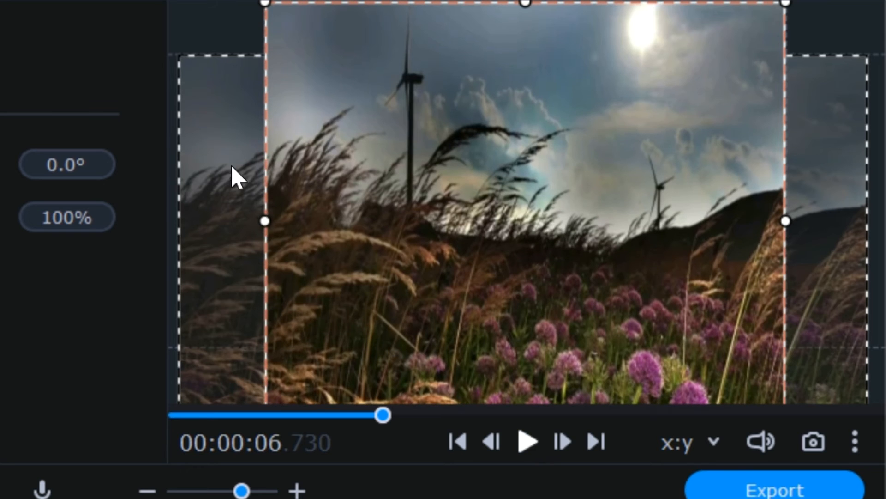
left_click_drag(269, 217, 206, 226)
left_click_drag(781, 225, 843, 224)
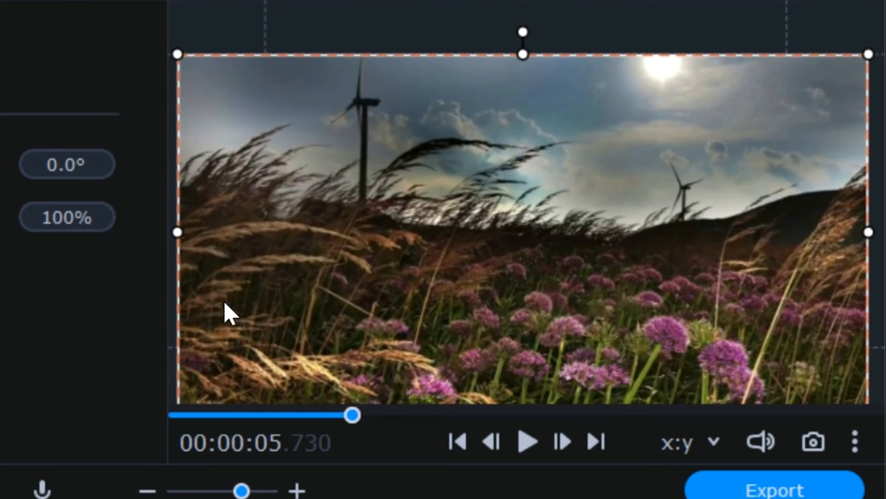
Extend the meadow clip's frame upward at the 5.730-second keyframe and shift the picture up
left_click_drag(519, 58, 520, 23)
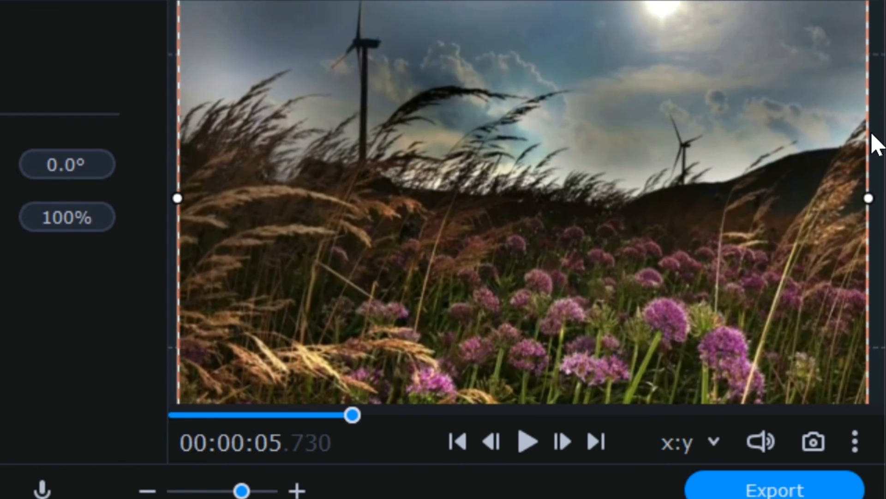
left_click_drag(716, 103, 717, 138)
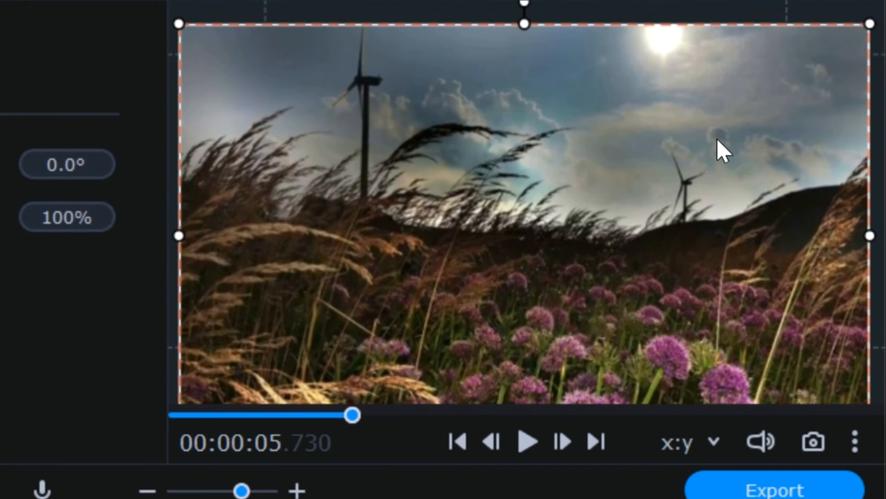
left_click_drag(532, 28, 514, 0)
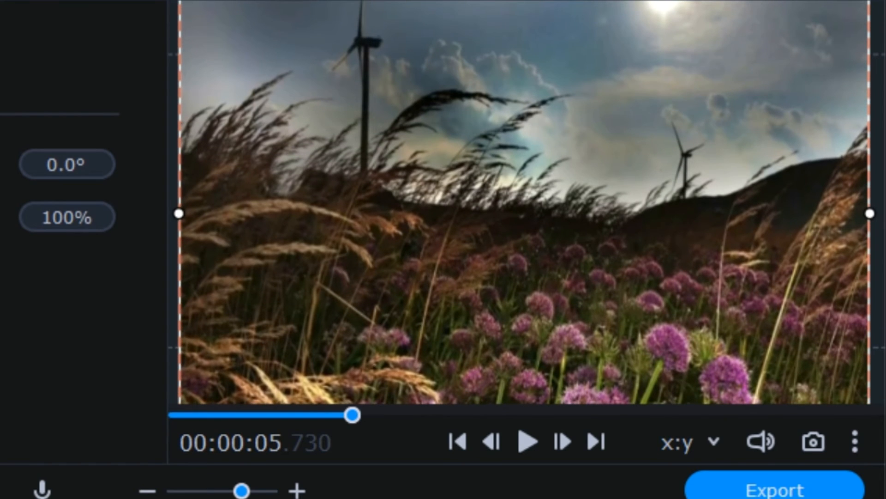
left_click_drag(547, 168, 544, 88)
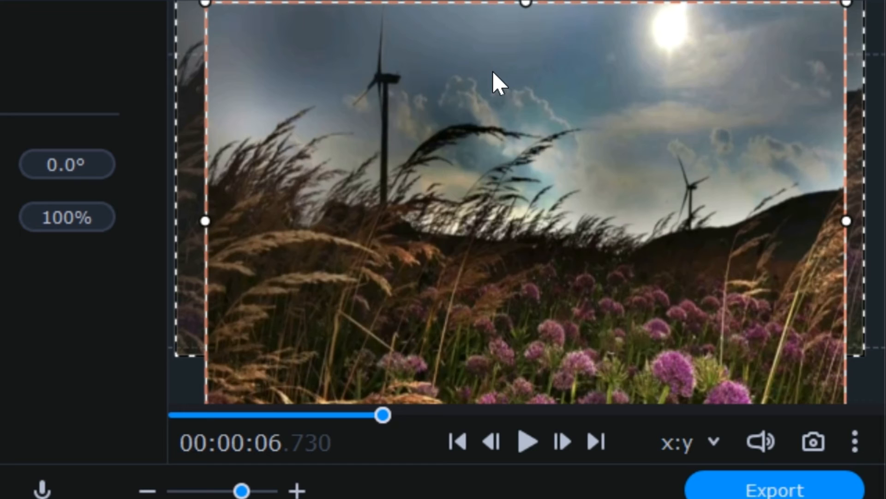
Widen the meadow clip's frame on its left side at the 6.730-second keyframe and shift it slightly down and right
left_click_drag(212, 223, 200, 225)
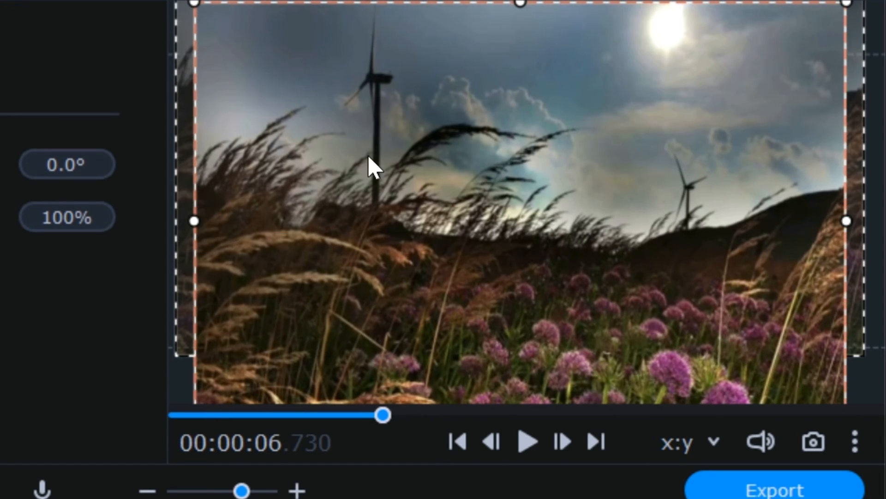
left_click_drag(387, 121, 392, 173)
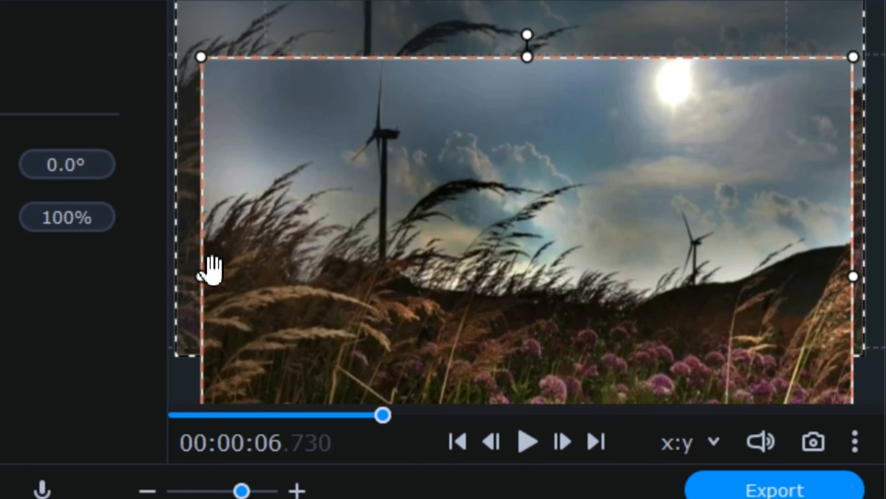
left_click_drag(438, 111, 451, 72)
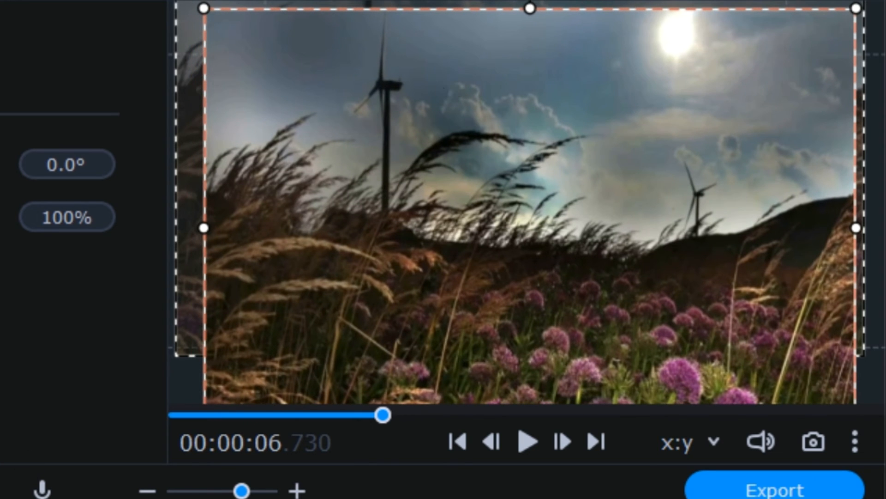
Advance to 7.950 seconds and shrink the meadow clip's frame there toward the original picture bounds, creating a third keyframe
key("space")
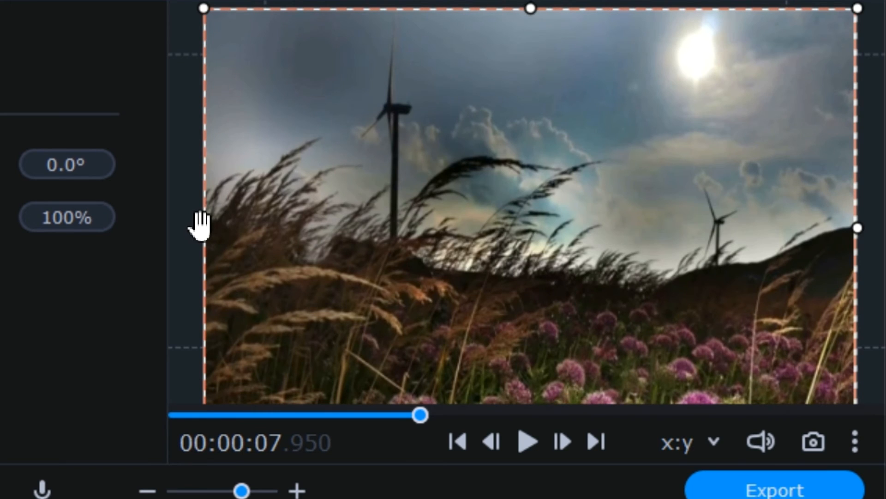
left_click_drag(198, 226, 240, 239)
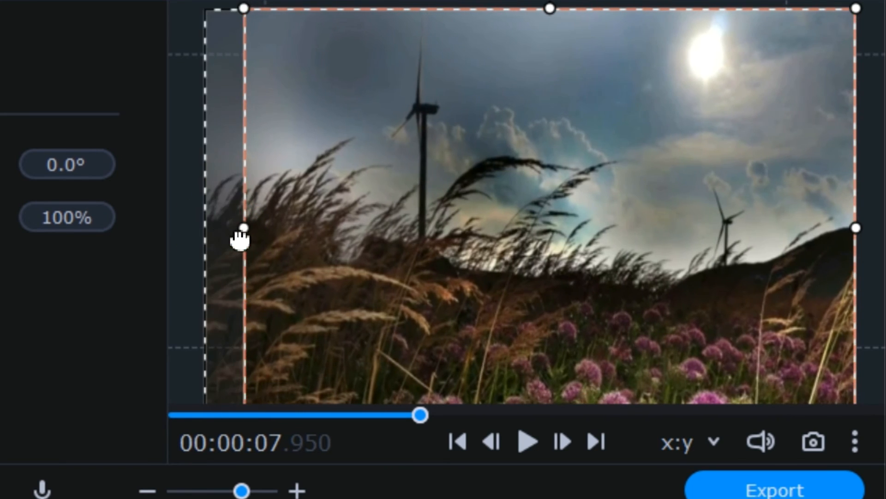
left_click_drag(240, 14, 260, 99)
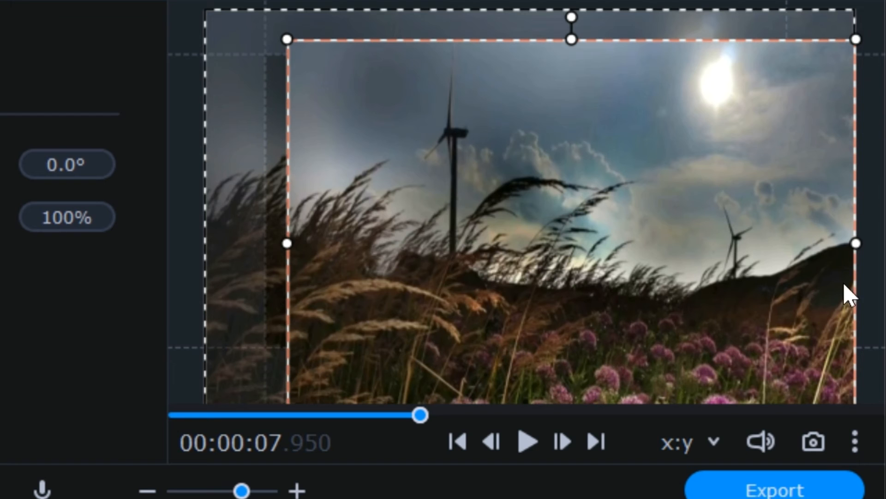
left_click_drag(787, 311, 675, 240)
left_click_drag(737, 369, 645, 298)
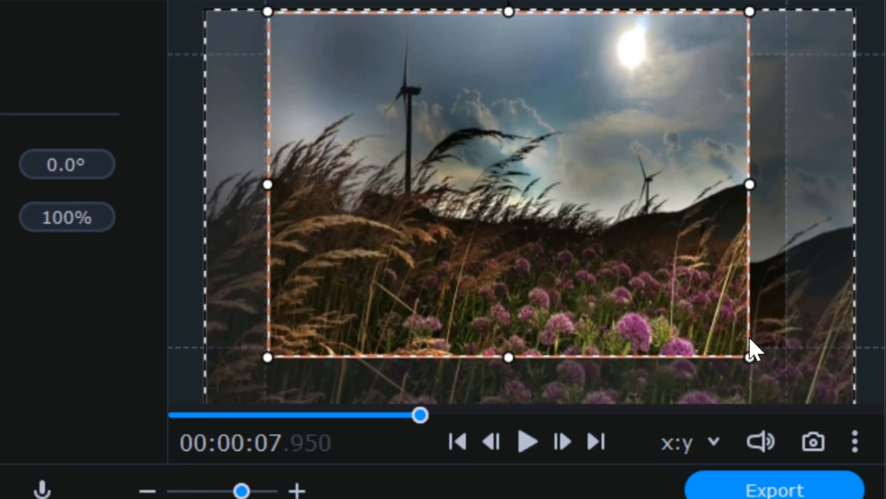
left_click_drag(752, 357, 799, 329)
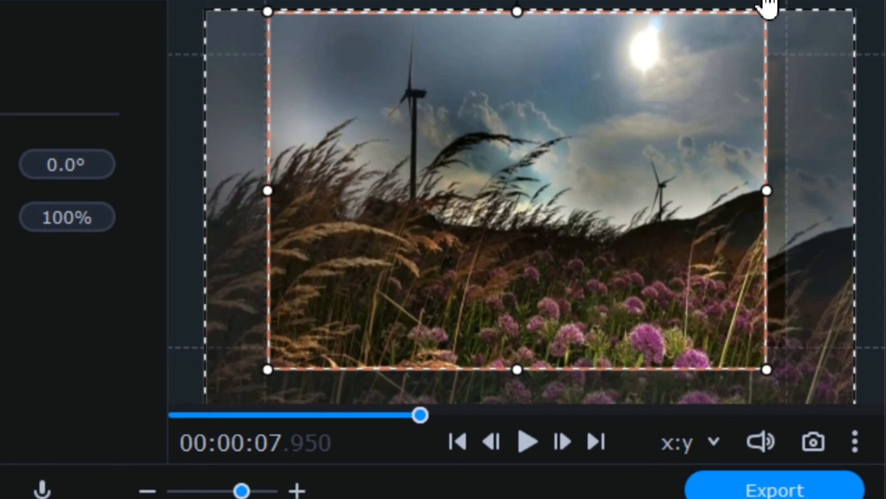
left_click_drag(768, 11, 797, 188)
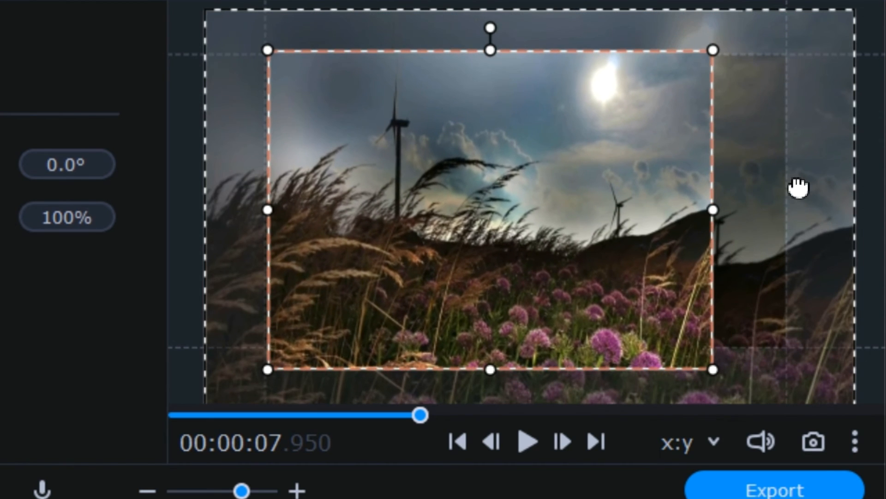
left_click_drag(714, 211, 785, 223)
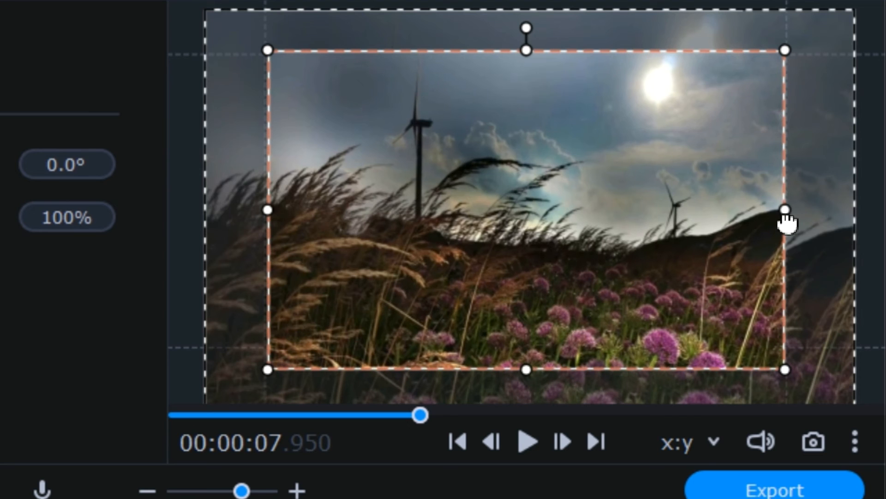
Refit the meadow clip's frame at the 7.950-second keyframe so its edges match the preview's picture bounds
left_click_drag(273, 366, 352, 272)
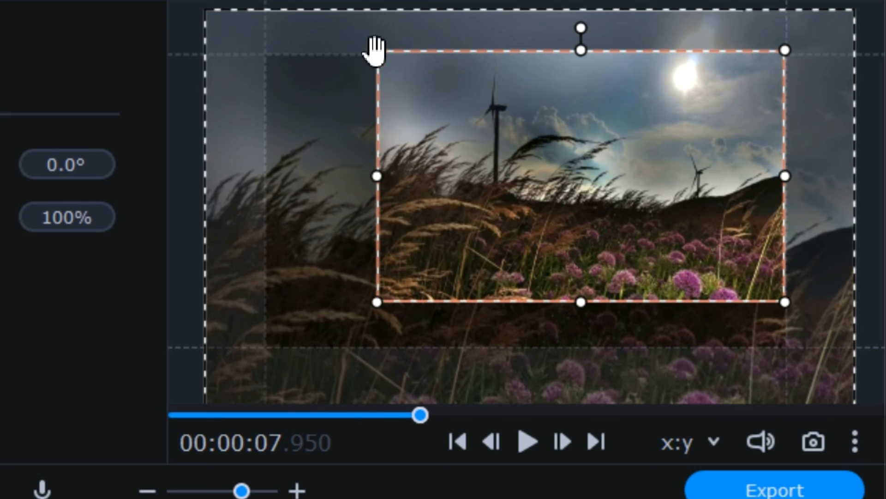
left_click_drag(431, 95, 385, 120)
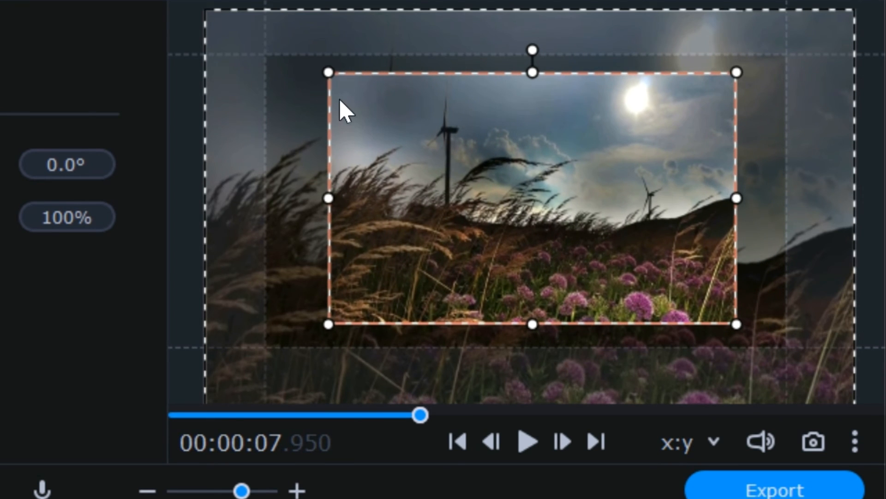
left_click_drag(325, 76, 289, 75)
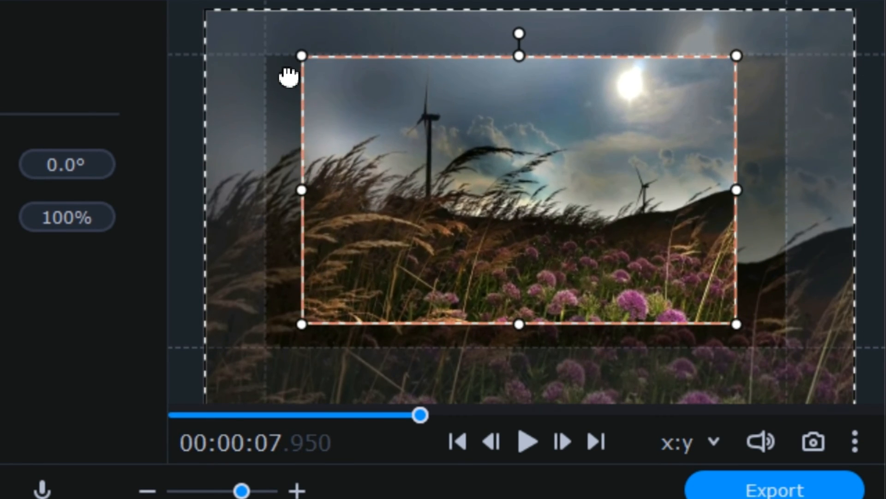
left_click(850, 448)
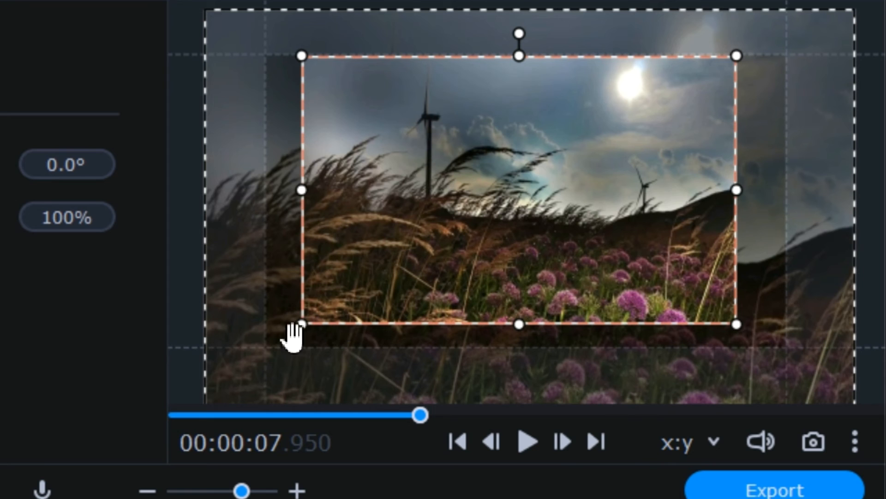
left_click_drag(294, 330, 275, 351)
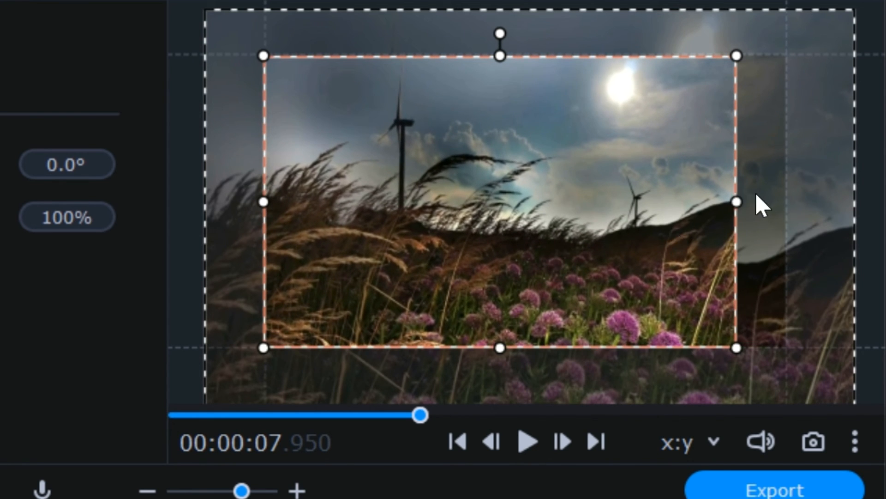
left_click_drag(737, 202, 787, 199)
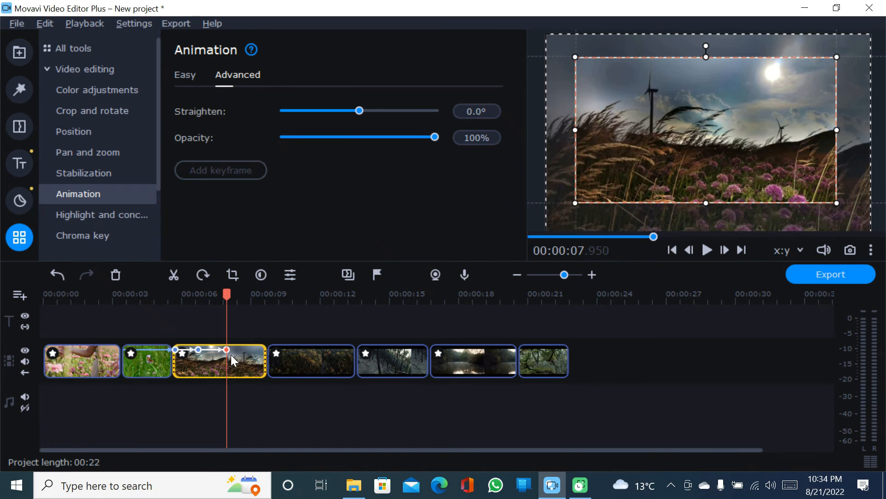
Move the meadow clip's third keyframe to the end of the clip and play back the animation from the clip's start
left_click(267, 326)
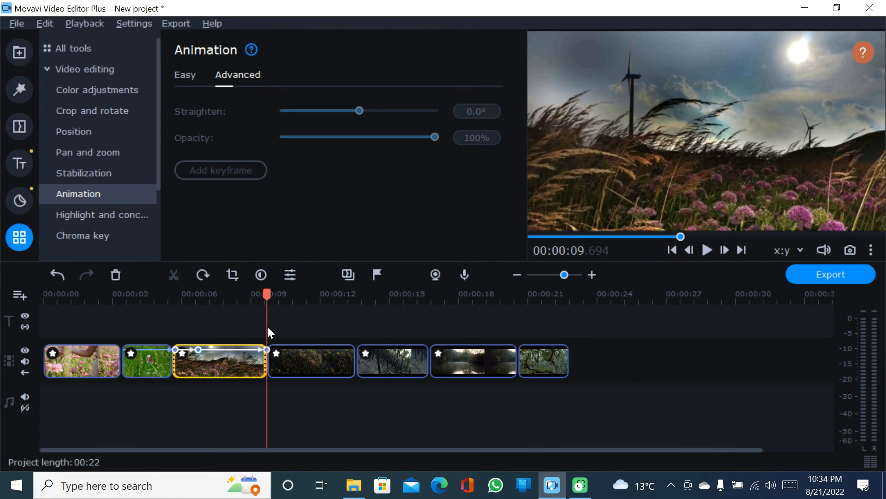
left_click_drag(265, 299, 173, 315)
key("space")
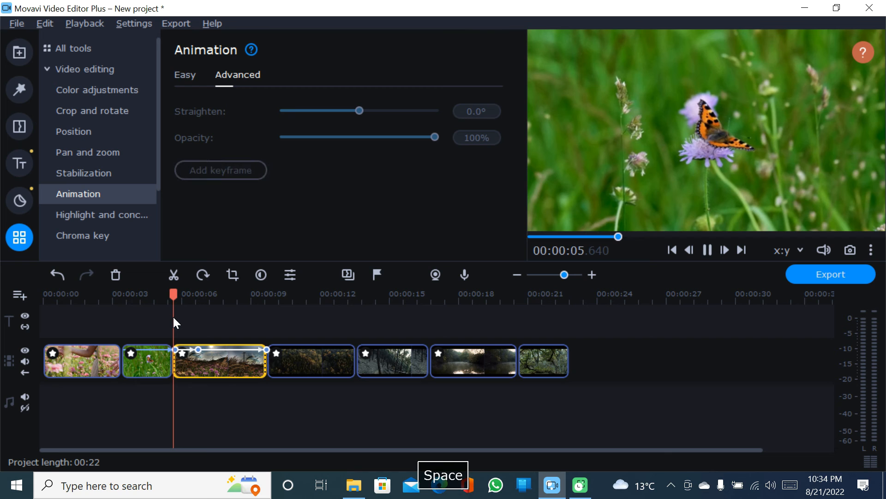
left_click(173, 317)
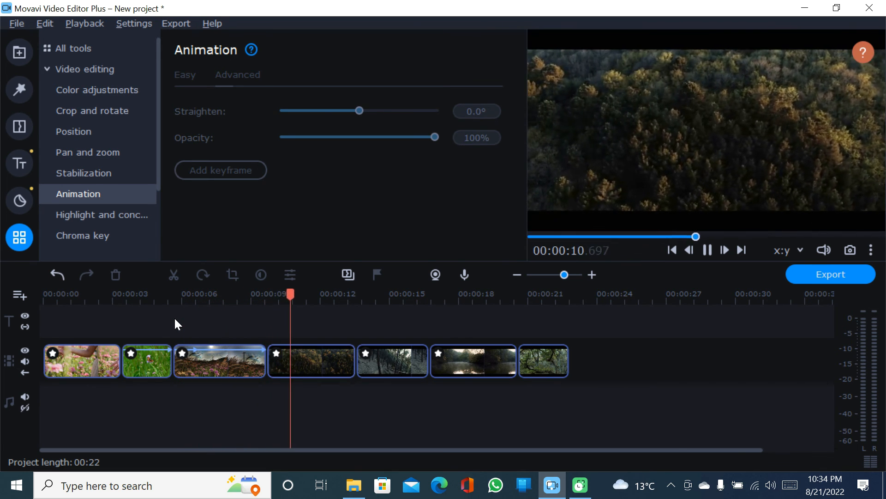
key("space")
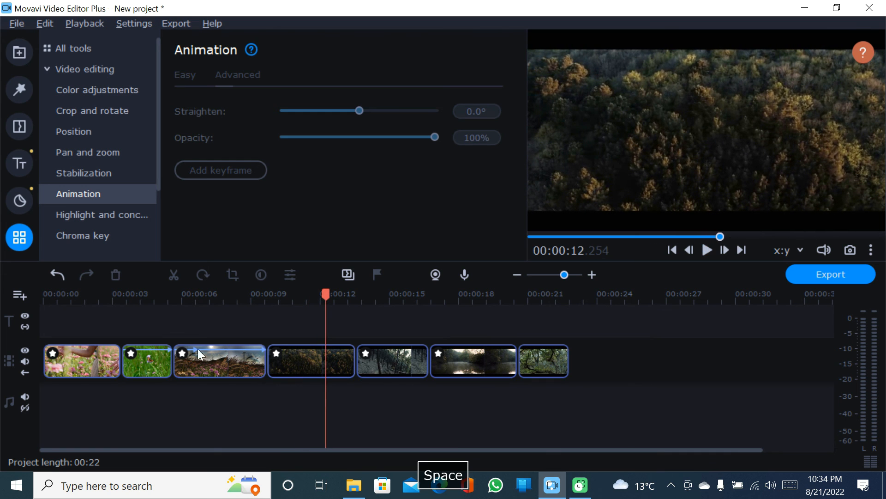
Shift the meadow clip's middle keyframe close to the last keyframe near the clip's end and play back the slower zoom
left_click_drag(301, 301, 200, 306)
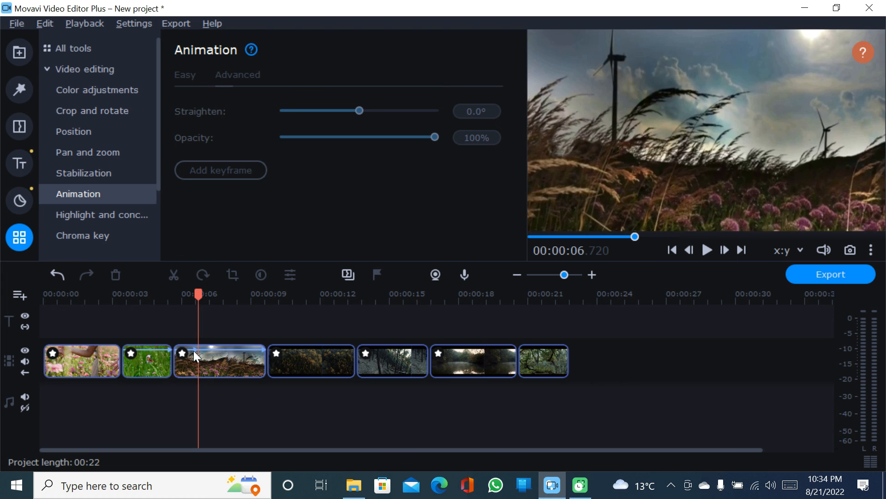
left_click(194, 352)
left_click_drag(197, 351, 237, 351)
double_click(236, 351)
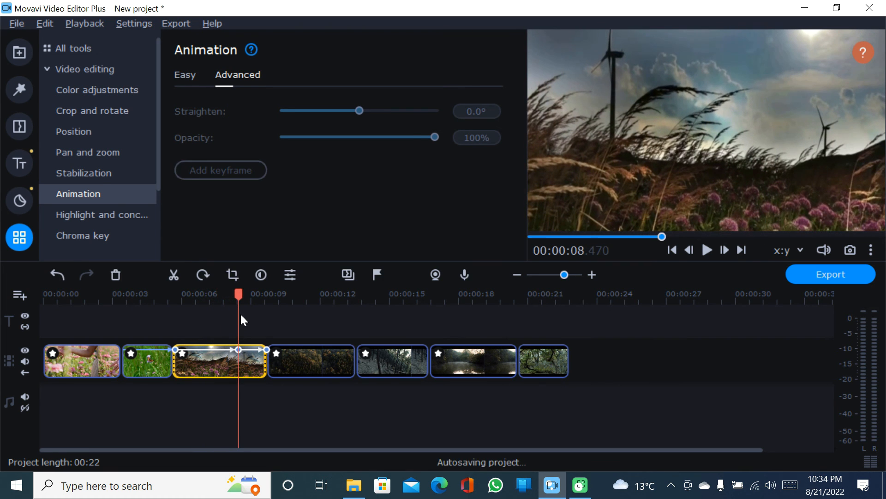
left_click_drag(236, 351, 258, 351)
left_click_drag(257, 300, 152, 299)
key("space")
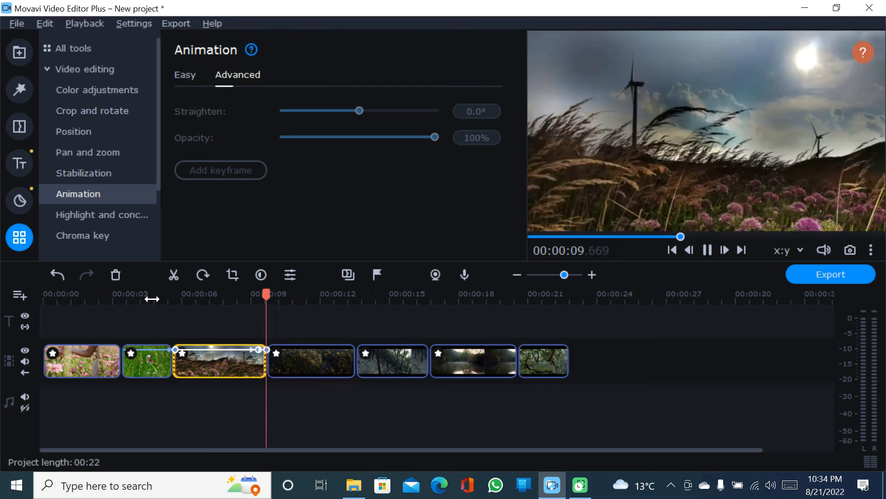
key("space")
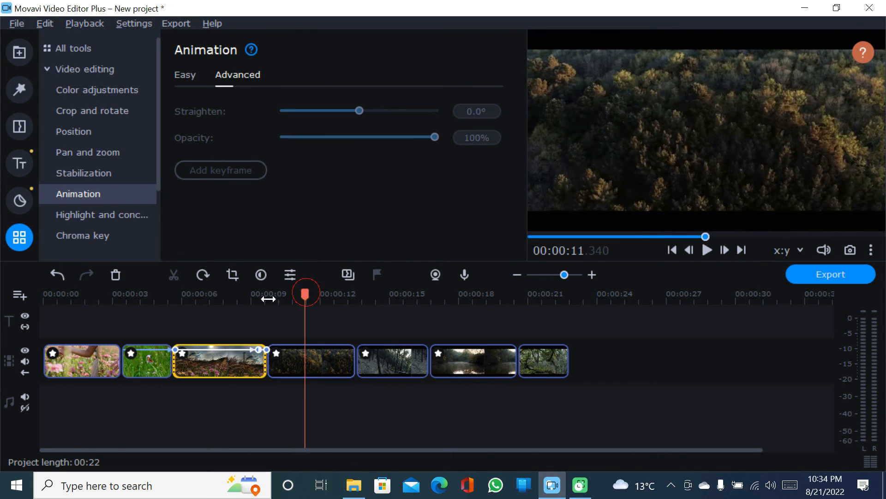
left_click_drag(268, 299, 215, 301)
key("space")
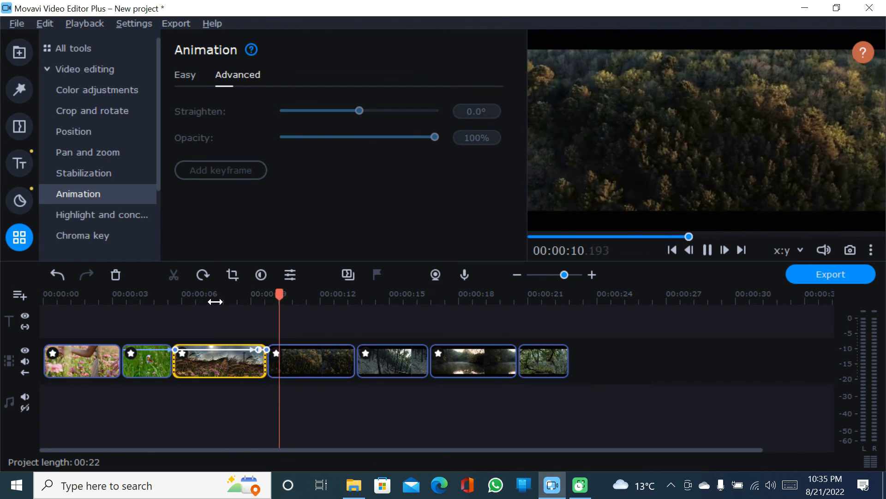
key("space")
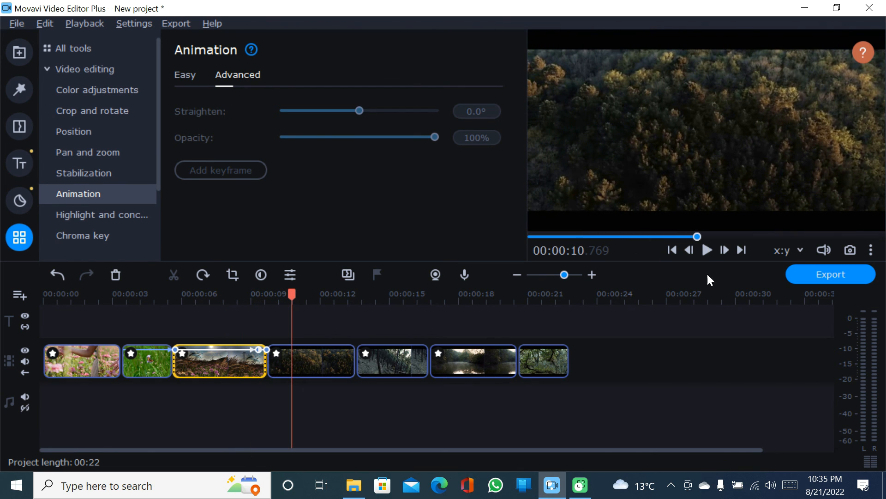
Add the Baboon - 127736.mp4 clip from the media bin after the last clip on the timeline and remove its audio
left_click(515, 274)
left_click(515, 275)
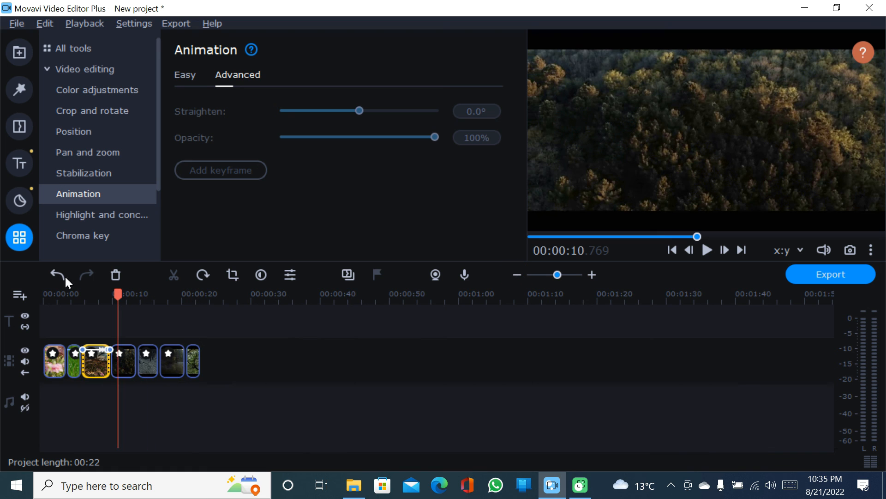
left_click(19, 52)
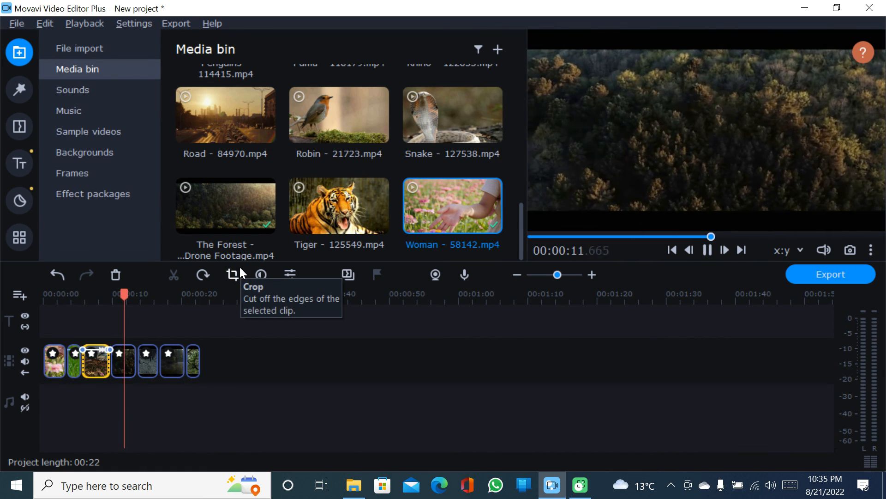
left_click_drag(126, 296, 194, 295)
left_click_drag(522, 217, 514, 85)
left_click_drag(255, 144, 266, 386)
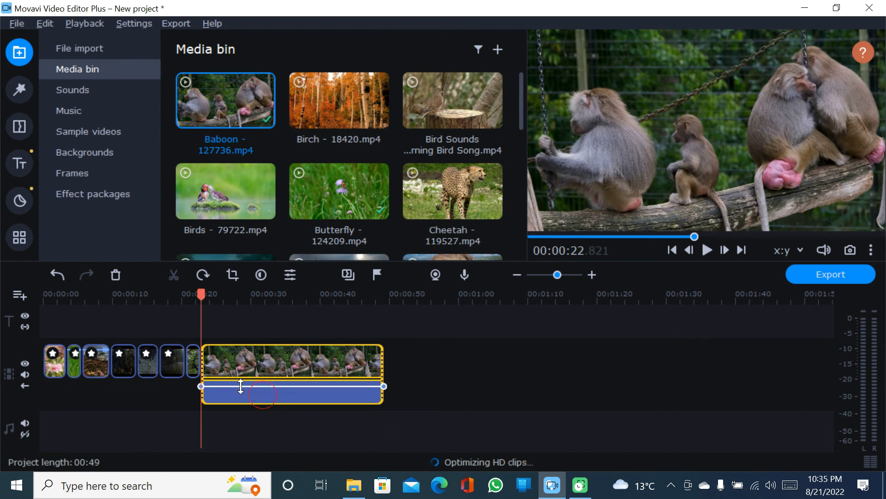
left_click(262, 395)
Scrub through the beginning of the Baboon clip and look over the preview player's display options
left_click(223, 295)
left_click_drag(213, 294, 234, 295)
left_click(229, 296)
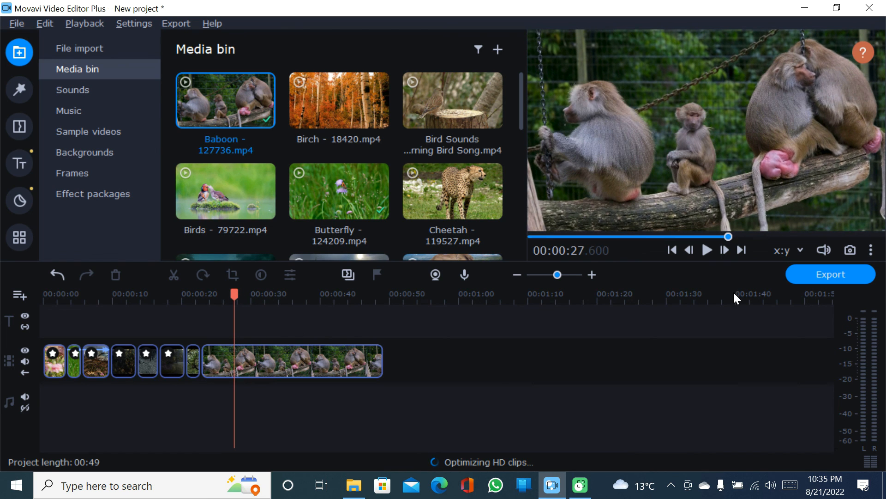
left_click(871, 253)
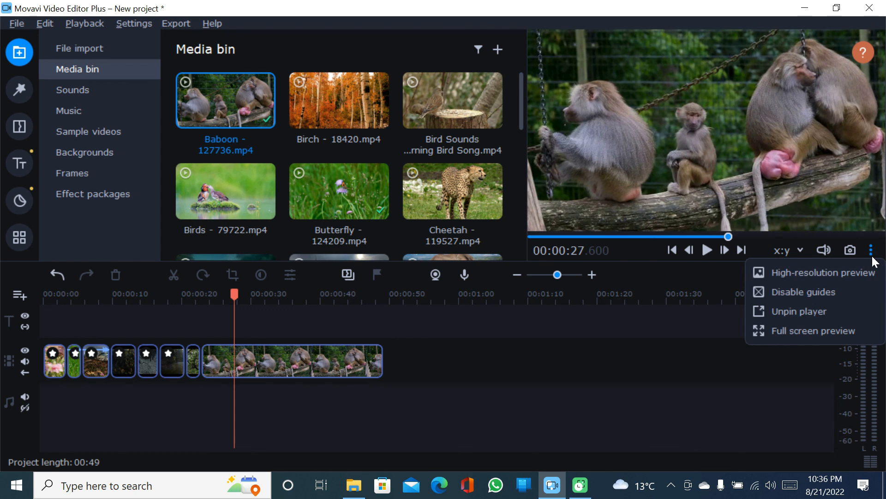
left_click(783, 175)
Split the Baboon clip at 30.200 seconds and select the part before the cut
left_click_drag(231, 294, 253, 295)
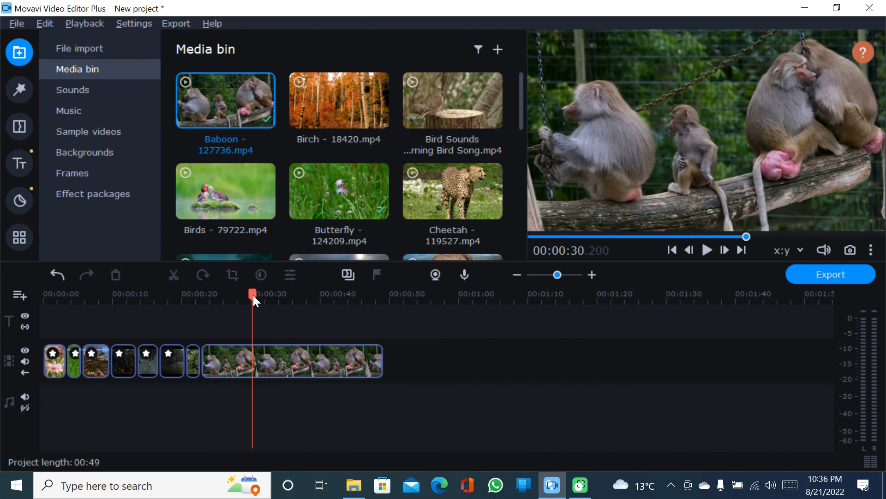
key("ctrl+b")
left_click(252, 362)
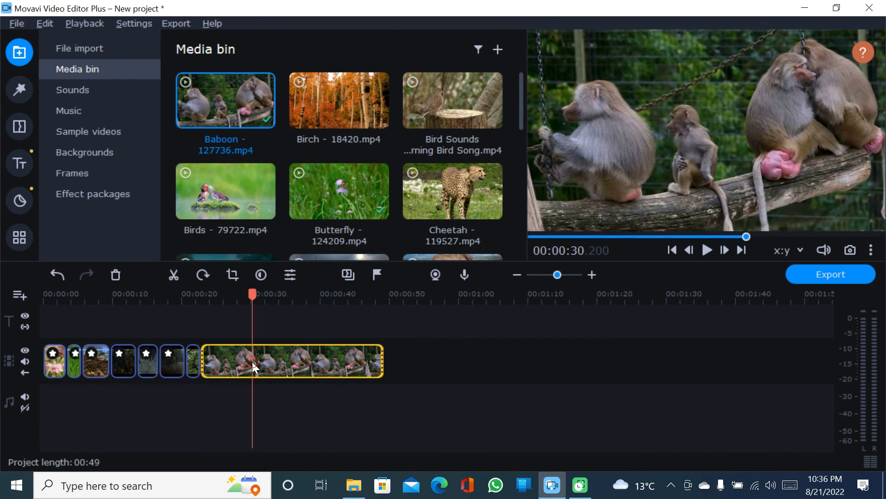
key("ctrl+b")
left_click(241, 361)
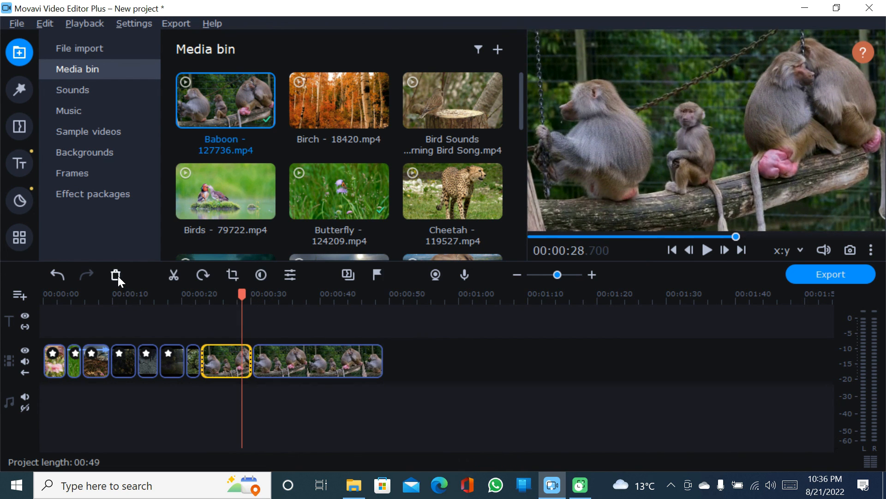